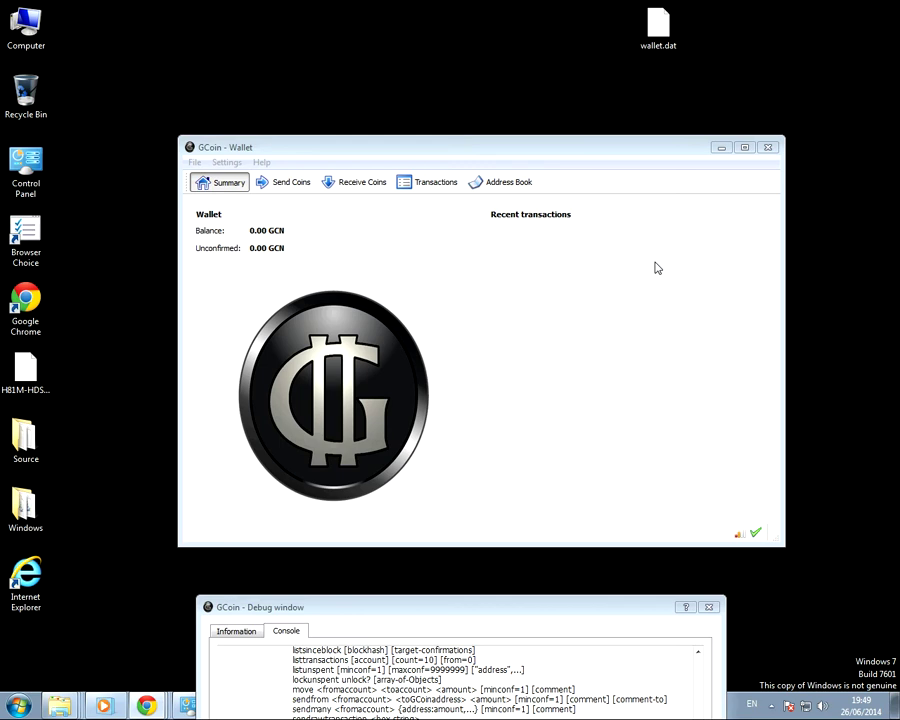
Step: Hide the GCoin wallet and load casino.gcoin.us in a new Chrome window
{"action": "left_click", "coordinate": [721, 148]}
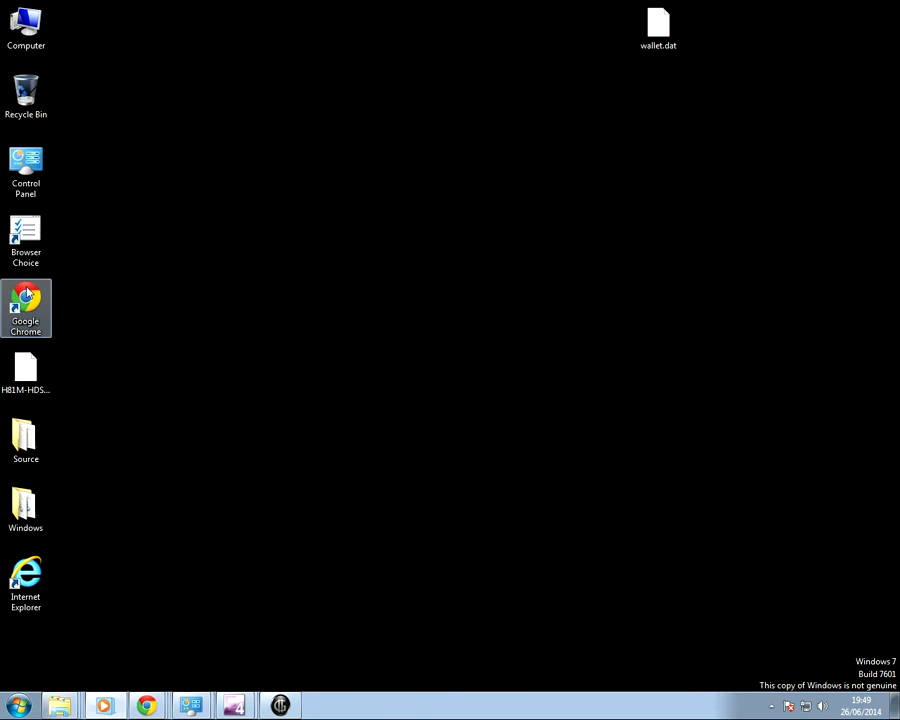
{"action": "double_click", "coordinate": [26, 298]}
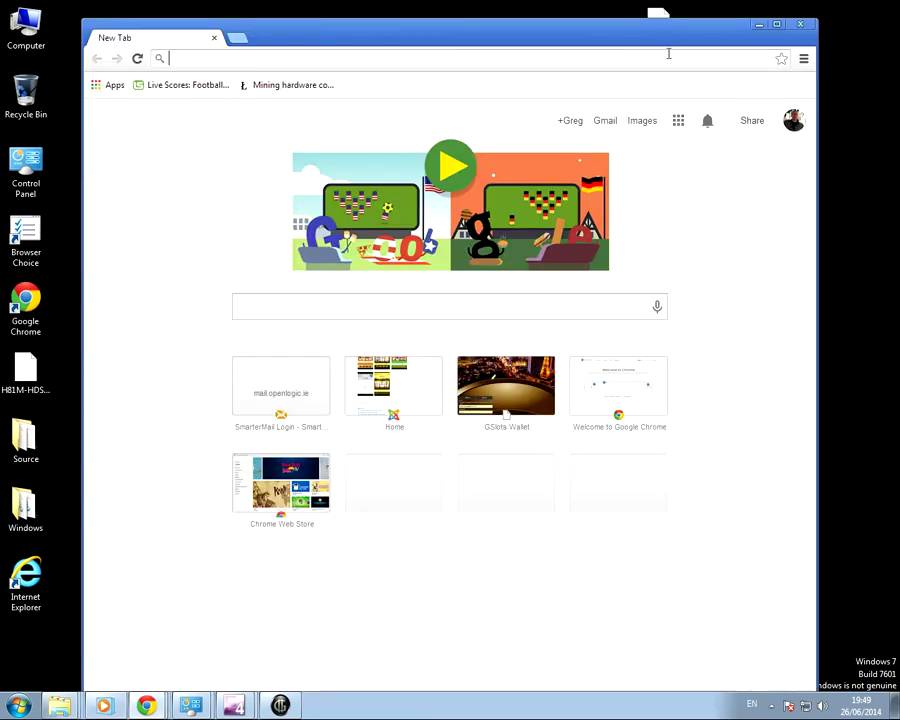
{"action": "type", "text": "casino.gcoin."}
{"action": "type", "text": "co"}
{"action": "key", "text": "BackSpace"}
{"action": "key", "text": "BackSpace"}
{"action": "type", "text": "us"}
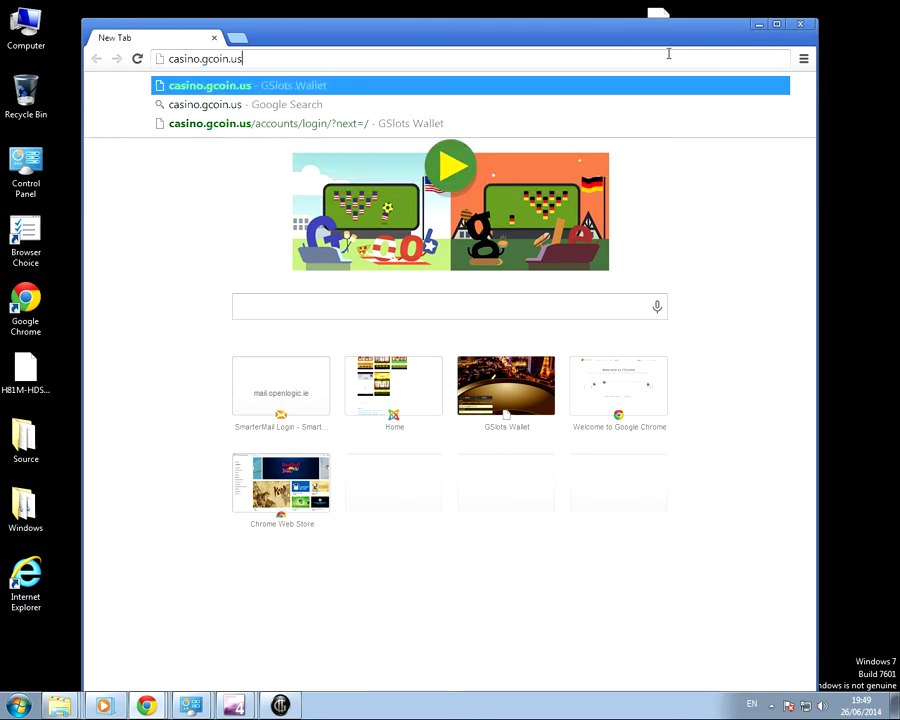
{"action": "key", "text": "Return"}
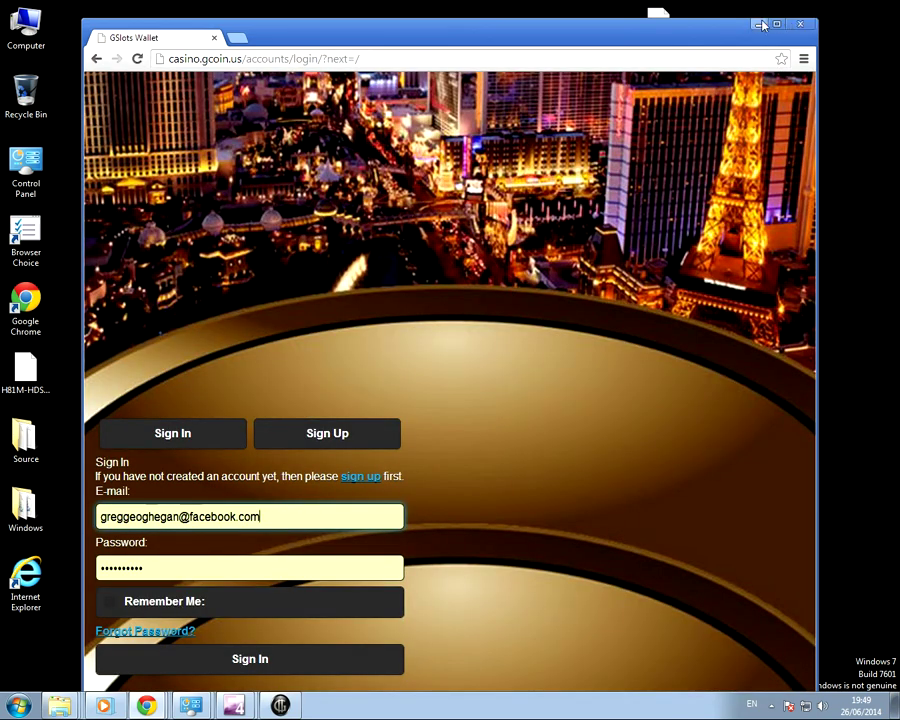
Step: Maximize, restore and slightly reposition the Chrome window
{"action": "left_click", "coordinate": [775, 24]}
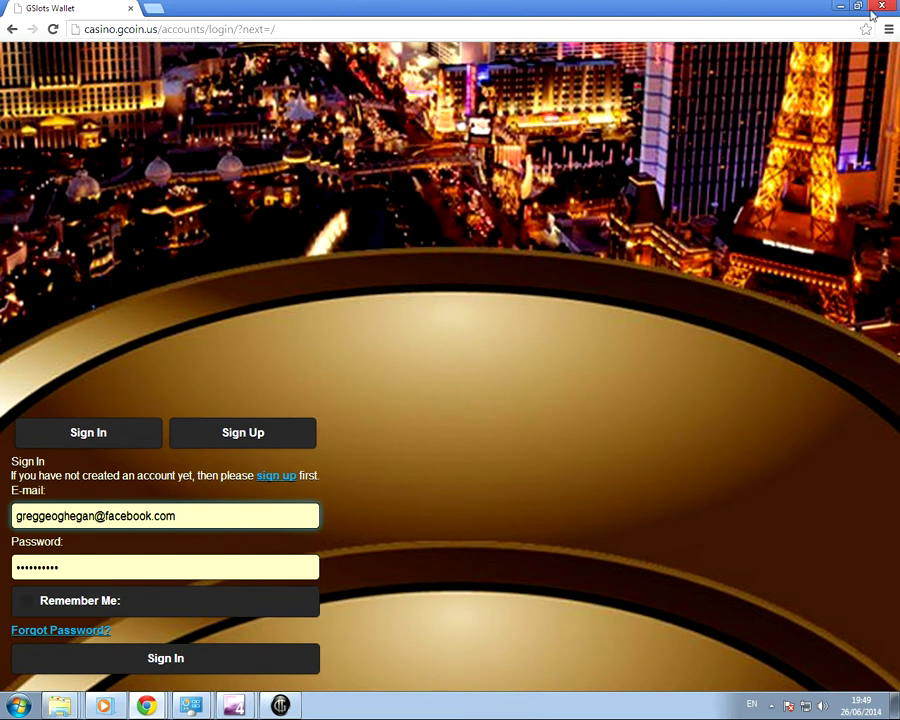
{"action": "double_click", "coordinate": [615, 6]}
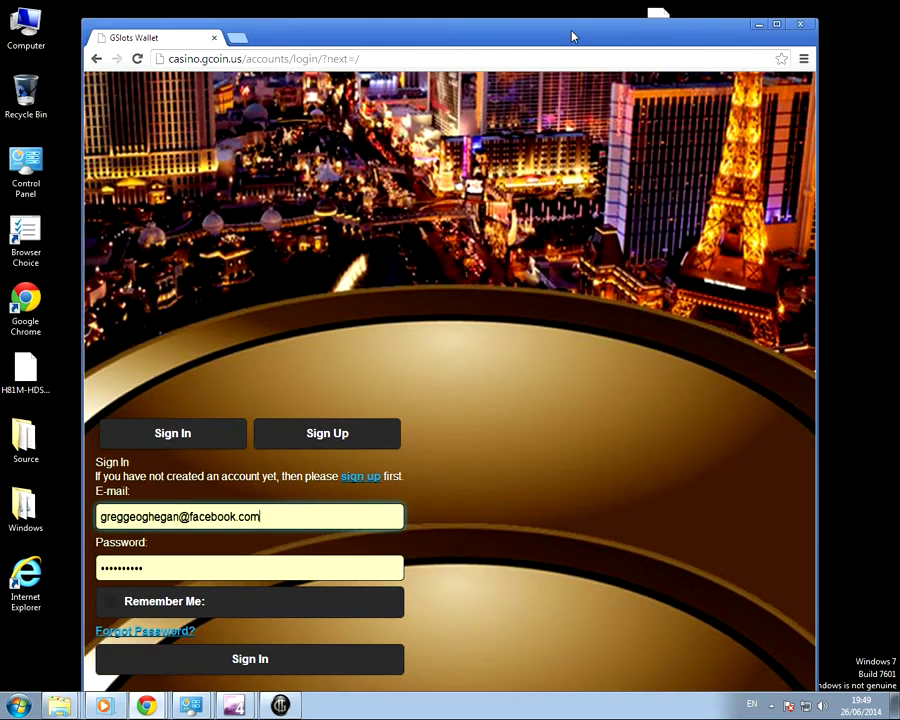
{"action": "left_click_drag", "start_coordinate": [552, 20], "coordinate": [572, 12]}
{"action": "left_click_drag", "start_coordinate": [338, 511], "coordinate": [78, 510]}
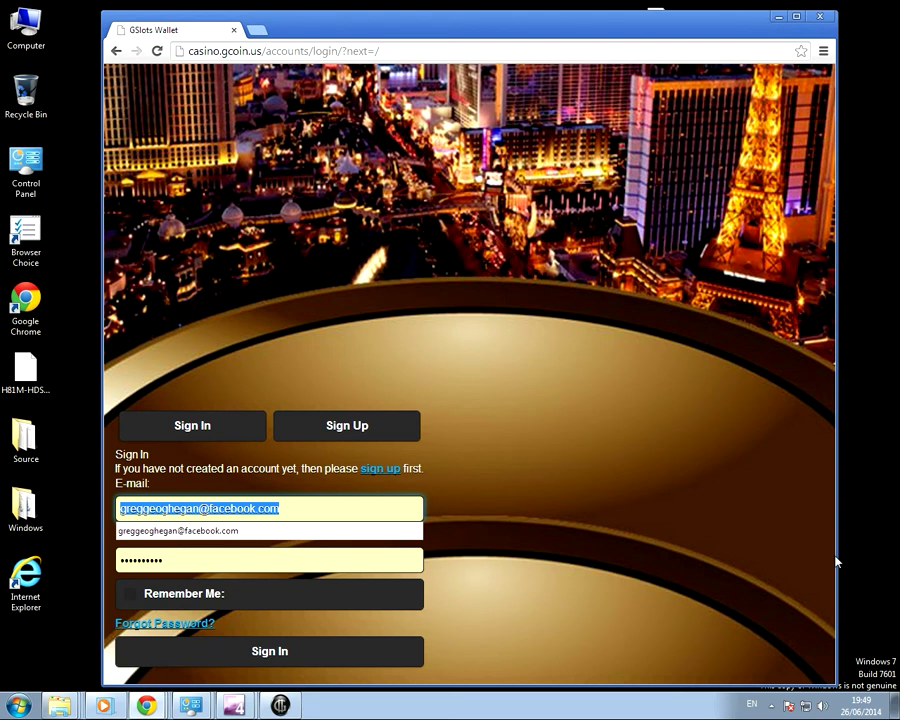
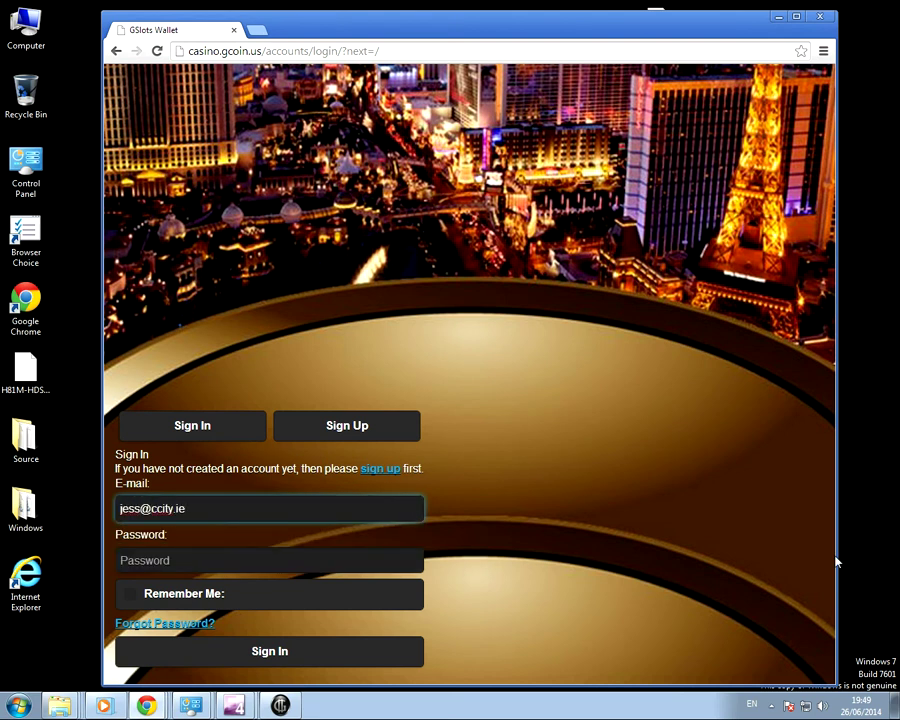
{"action": "left_click", "coordinate": [209, 559]}
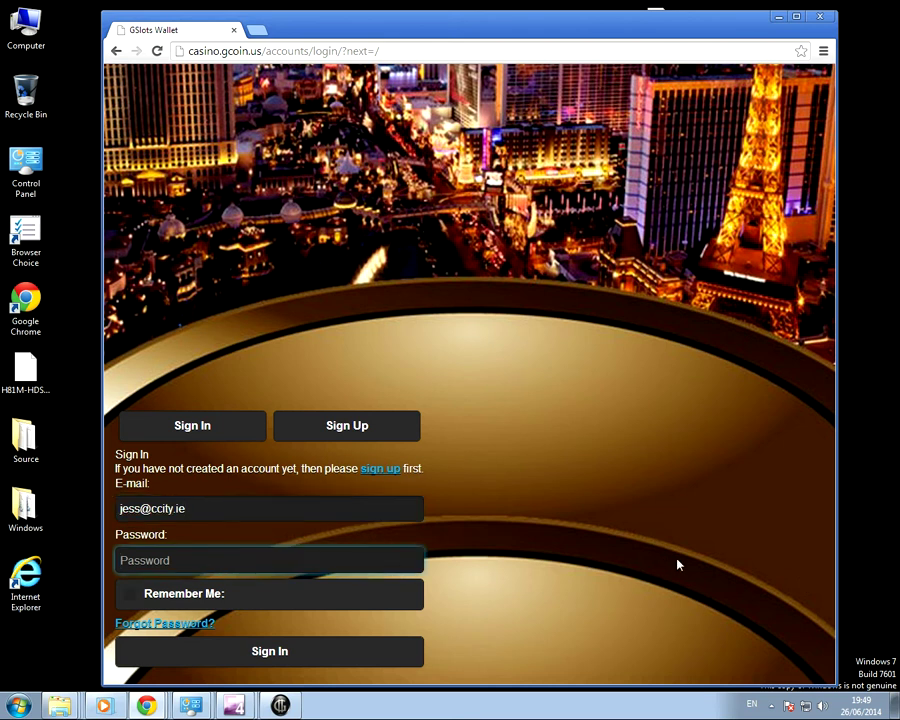
{"action": "type", "text": "p"}
{"action": "type", "text": "ssw"}
{"action": "type", "text": "or"}
{"action": "left_click", "coordinate": [349, 429]}
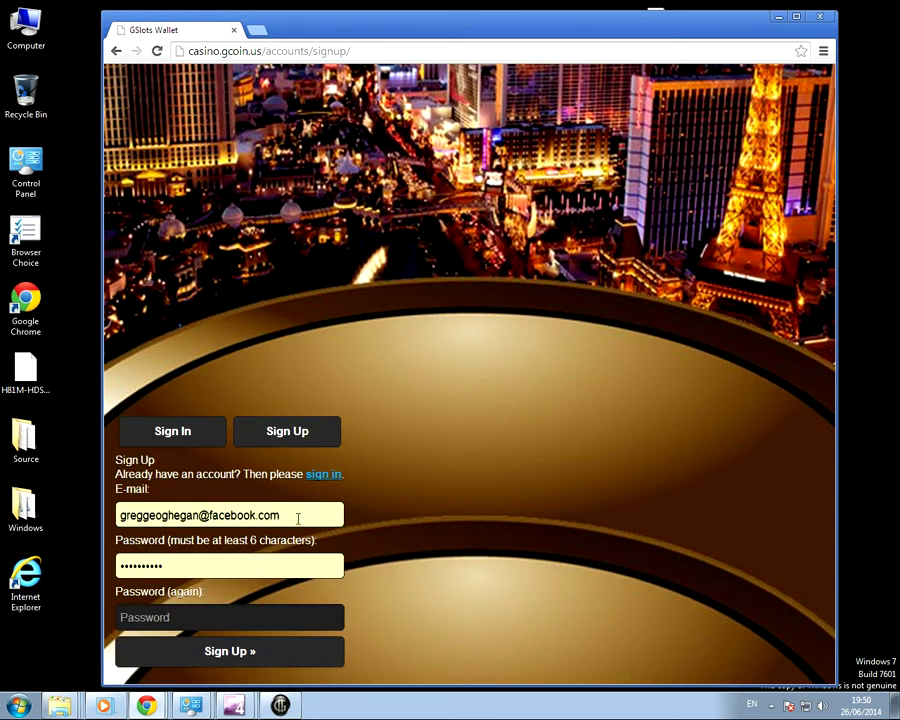
{"action": "left_click_drag", "start_coordinate": [293, 514], "coordinate": [117, 515]}
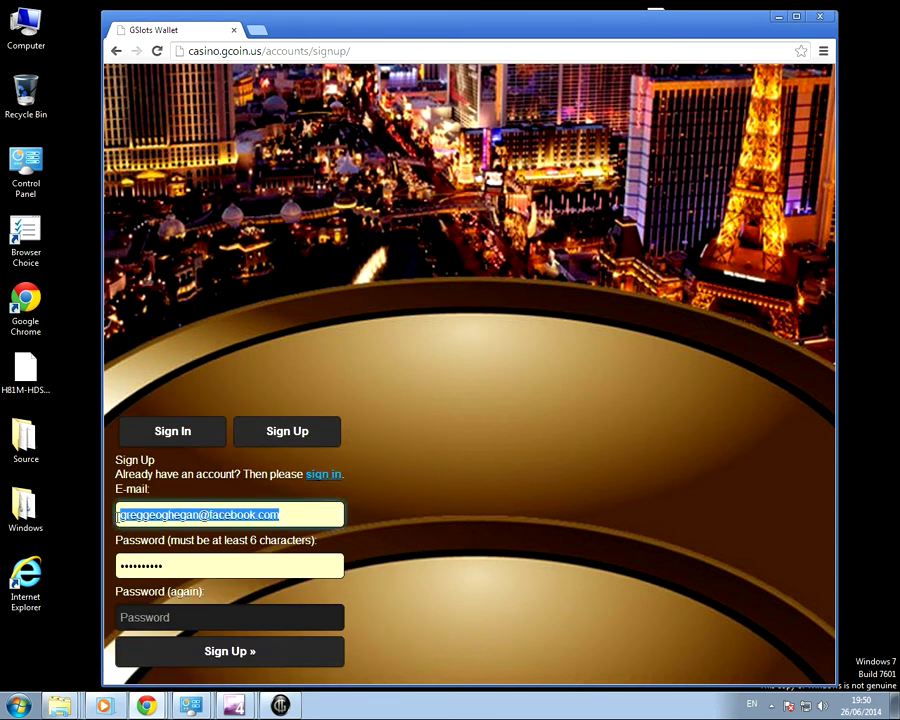
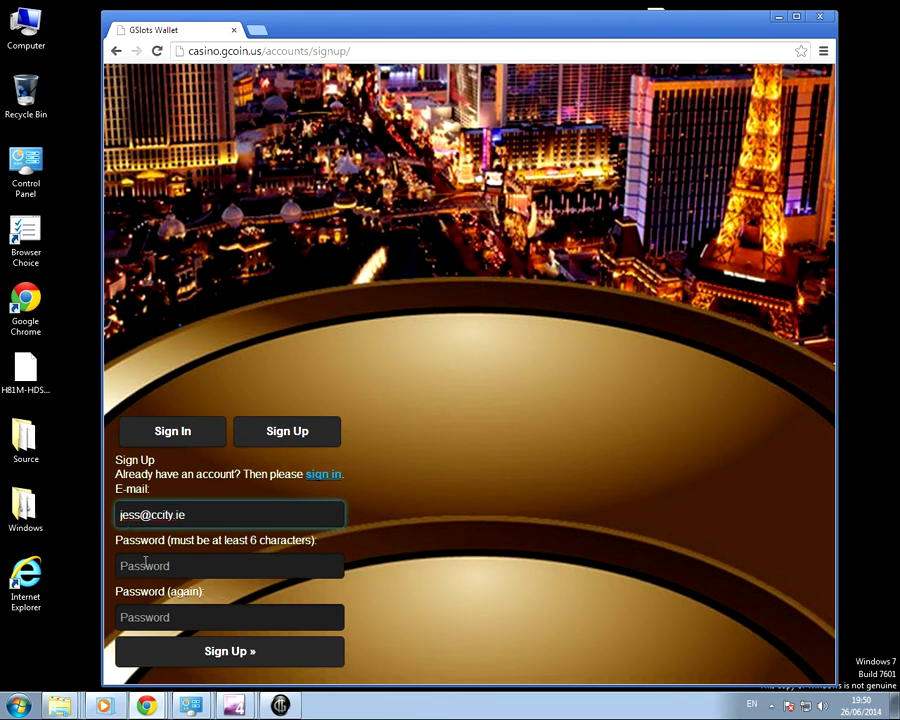
{"action": "left_click", "coordinate": [181, 567]}
{"action": "type", "text": "passwor"}
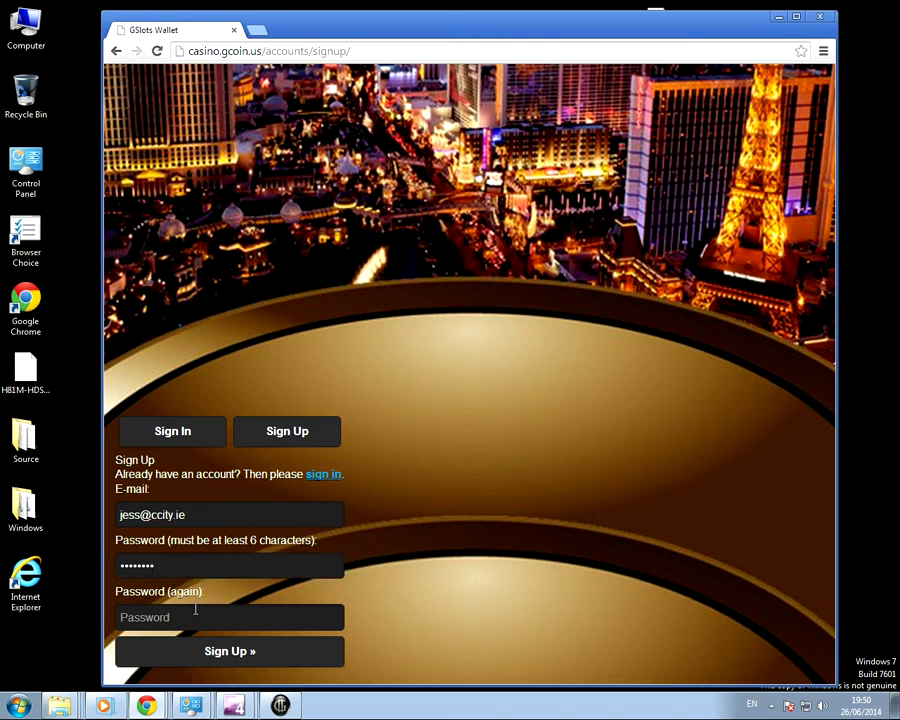
{"action": "left_click", "coordinate": [195, 613]}
{"action": "type", "text": "password"}
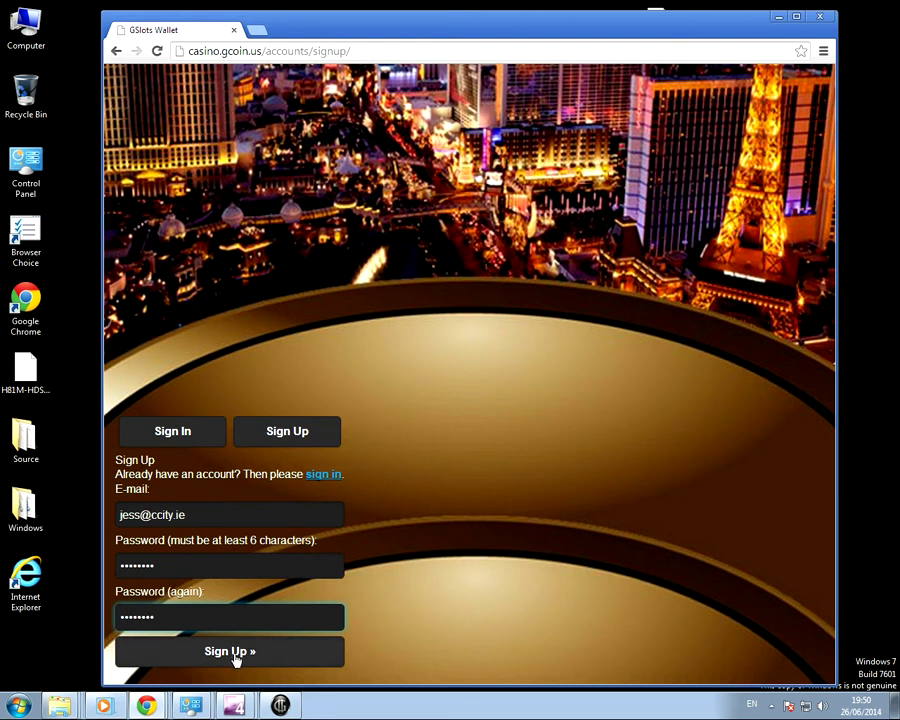
{"action": "left_click", "coordinate": [236, 652]}
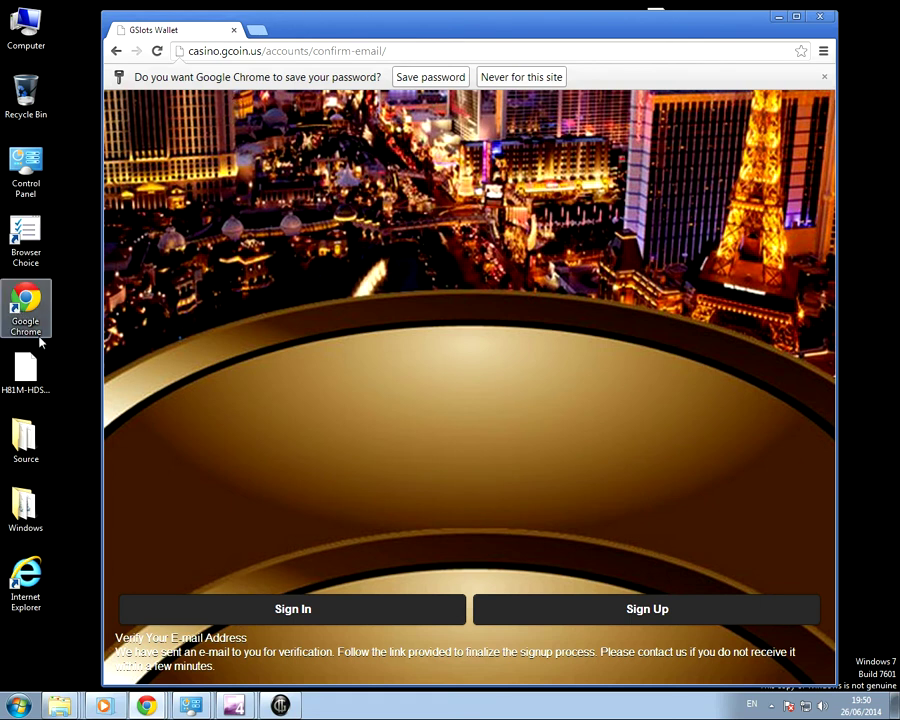
Step: Open SmarterMail at mail.openlogic.ie:9998 in a new tab and view the Inbox
{"action": "left_click", "coordinate": [259, 29]}
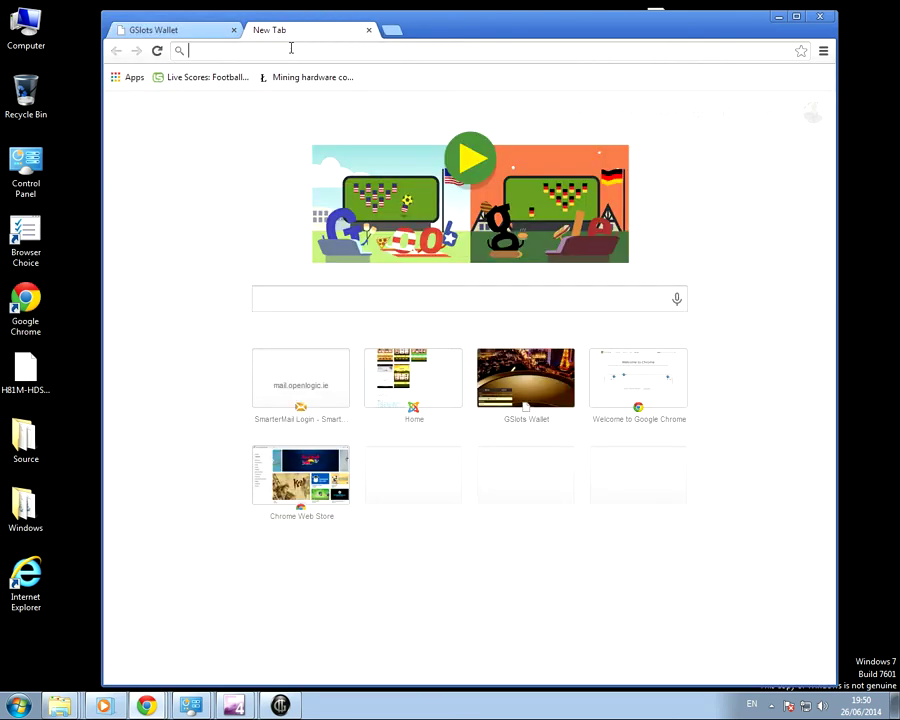
{"action": "type", "text": "m"}
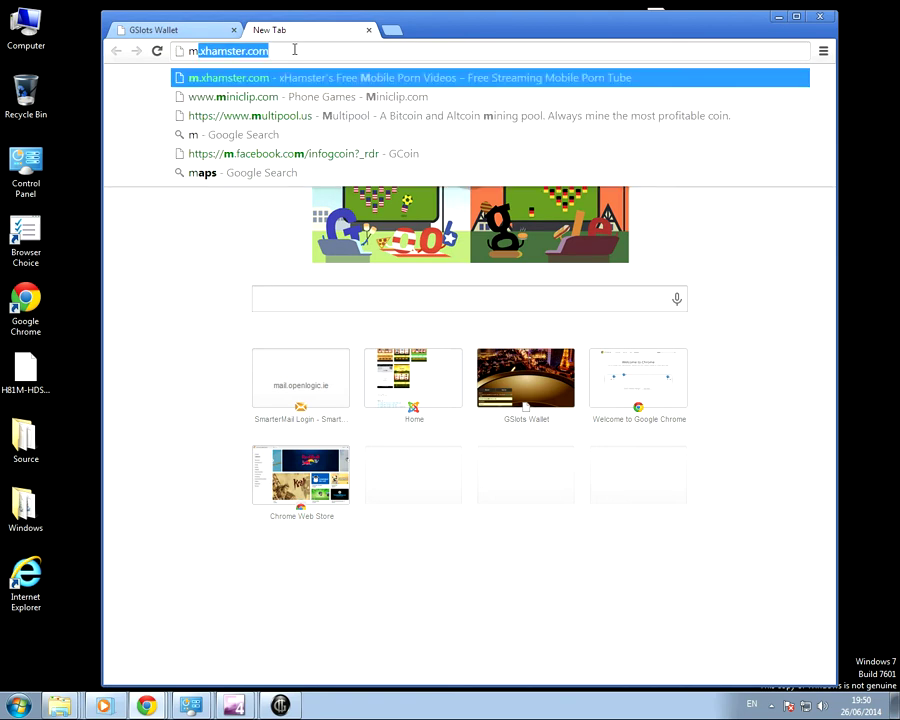
{"action": "type", "text": "ail.openlogic.ie:9998"}
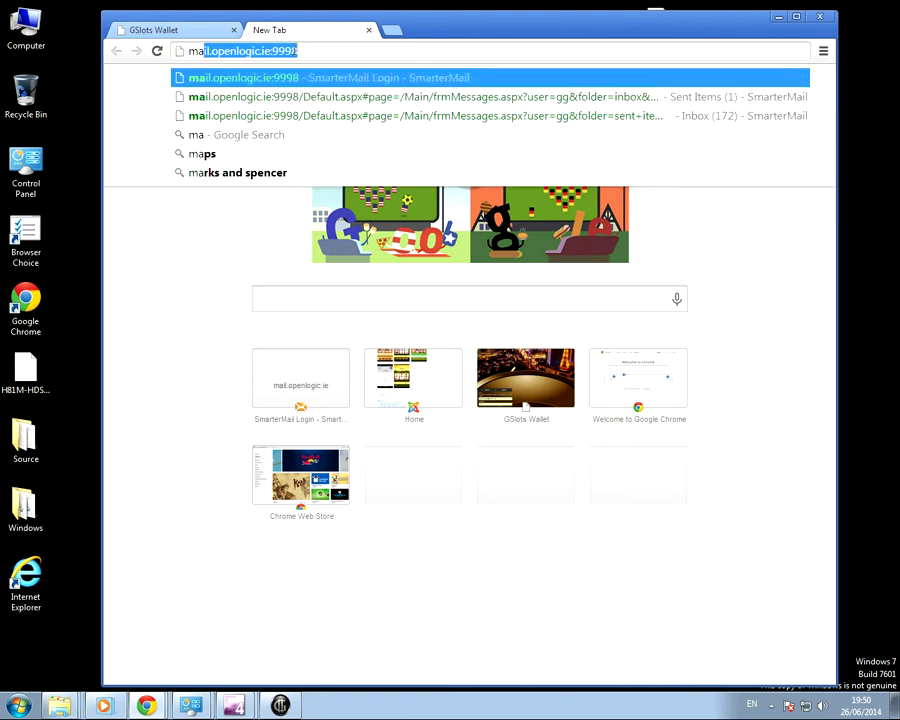
{"action": "type", "text": "i"}
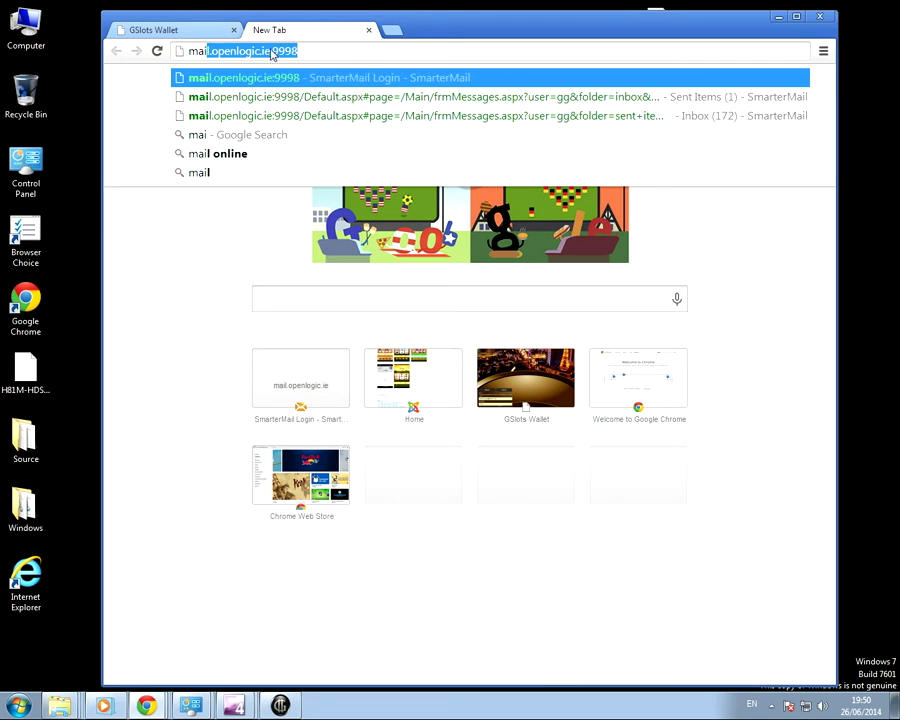
{"action": "left_click", "coordinate": [272, 52]}
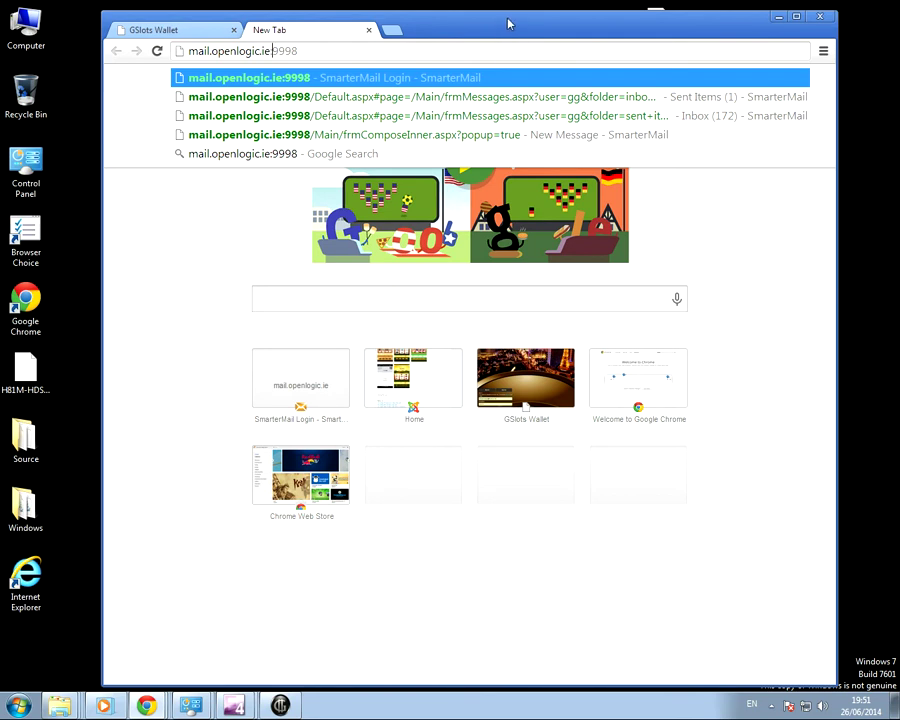
{"action": "mouse_move", "coordinate": [514, 29]}
{"action": "left_mouse_down"}
{"action": "mouse_move", "coordinate": [311, 34]}
{"action": "mouse_move", "coordinate": [398, 41]}
{"action": "mouse_move", "coordinate": [396, 24]}
{"action": "left_mouse_up"}
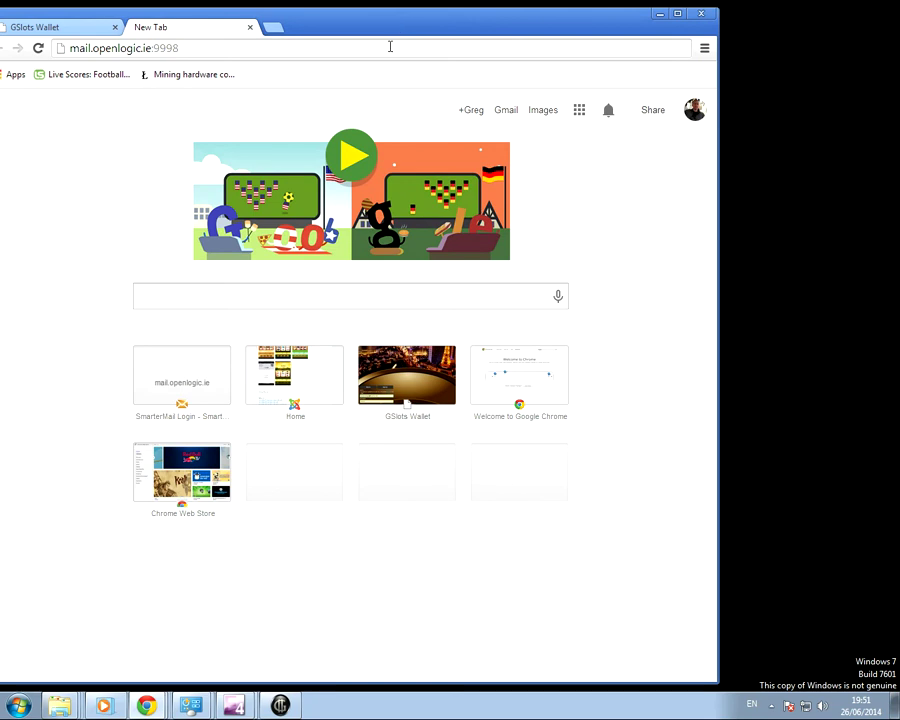
{"action": "key", "text": "Return"}
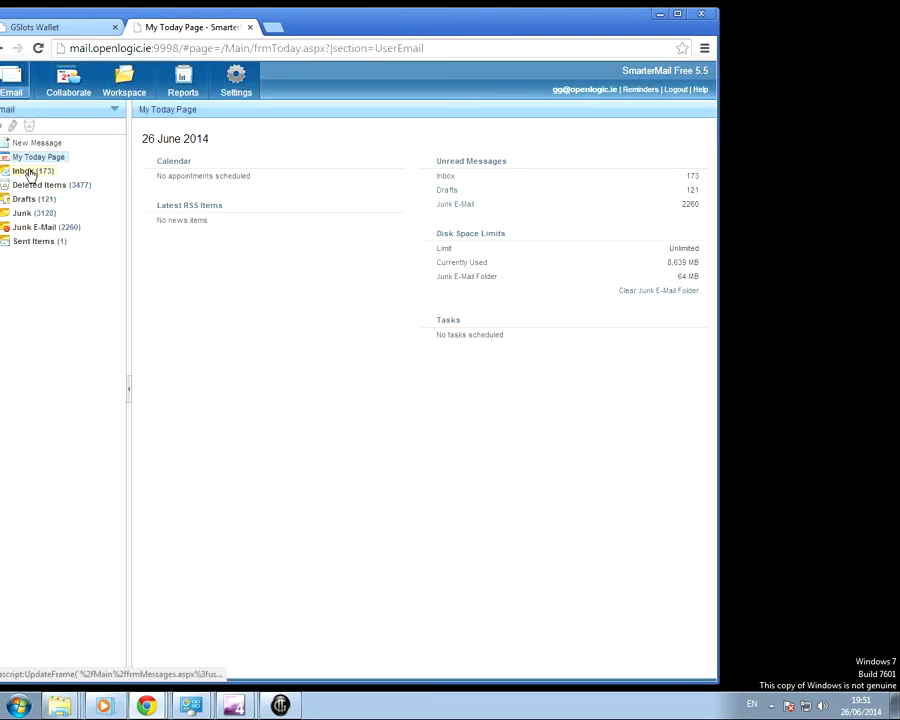
{"action": "left_click", "coordinate": [30, 172]}
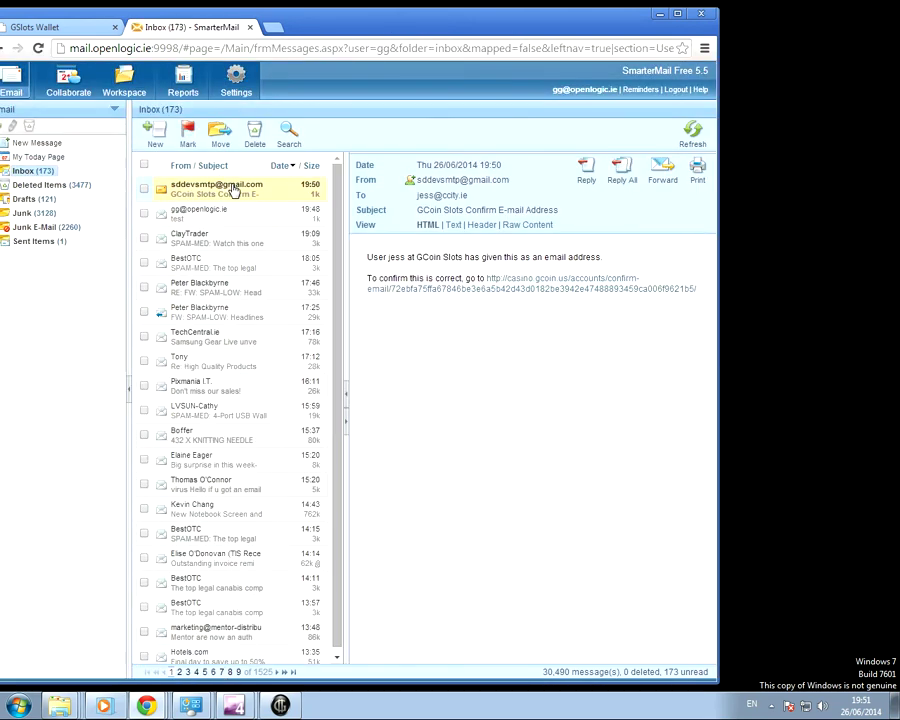
Step: Confirm the account via the e-mail link, maximize the browser, and open the slot machine
{"action": "left_click", "coordinate": [543, 288]}
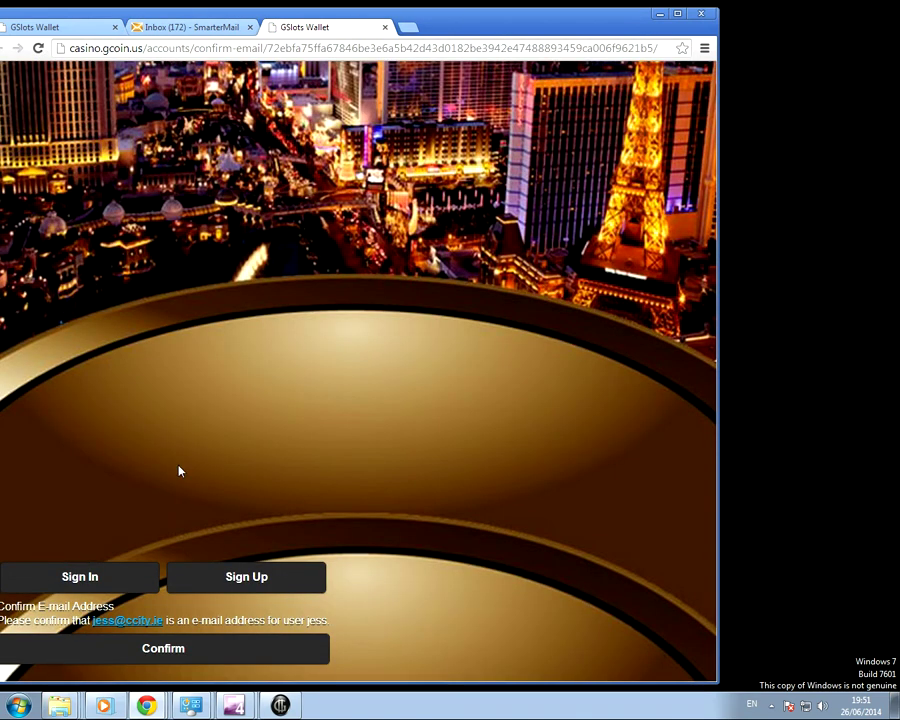
{"action": "left_click", "coordinate": [177, 650]}
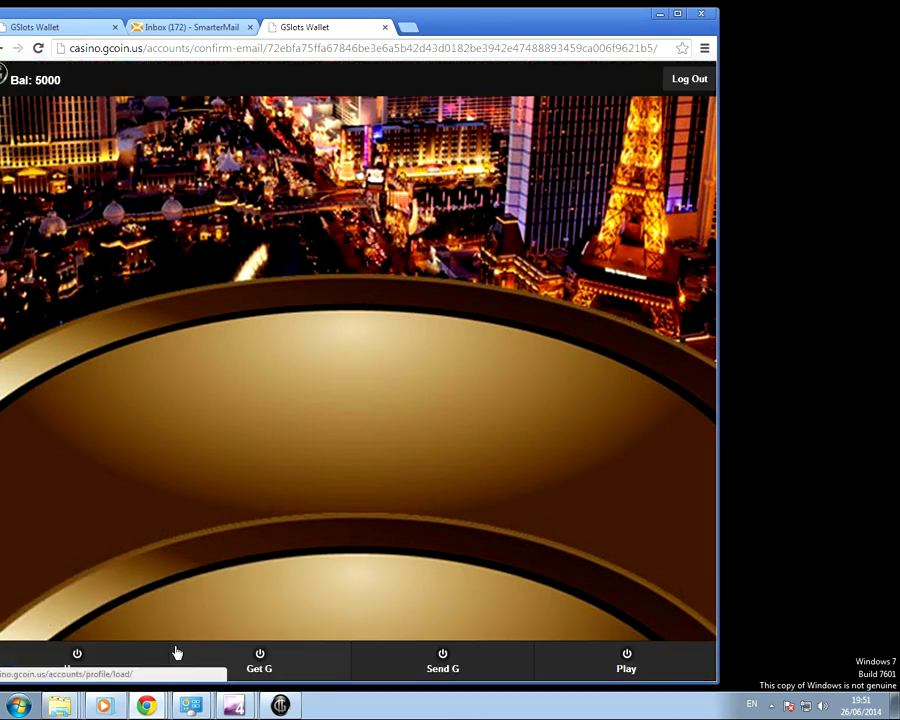
{"action": "left_click_drag", "start_coordinate": [584, 14], "coordinate": [658, 13]}
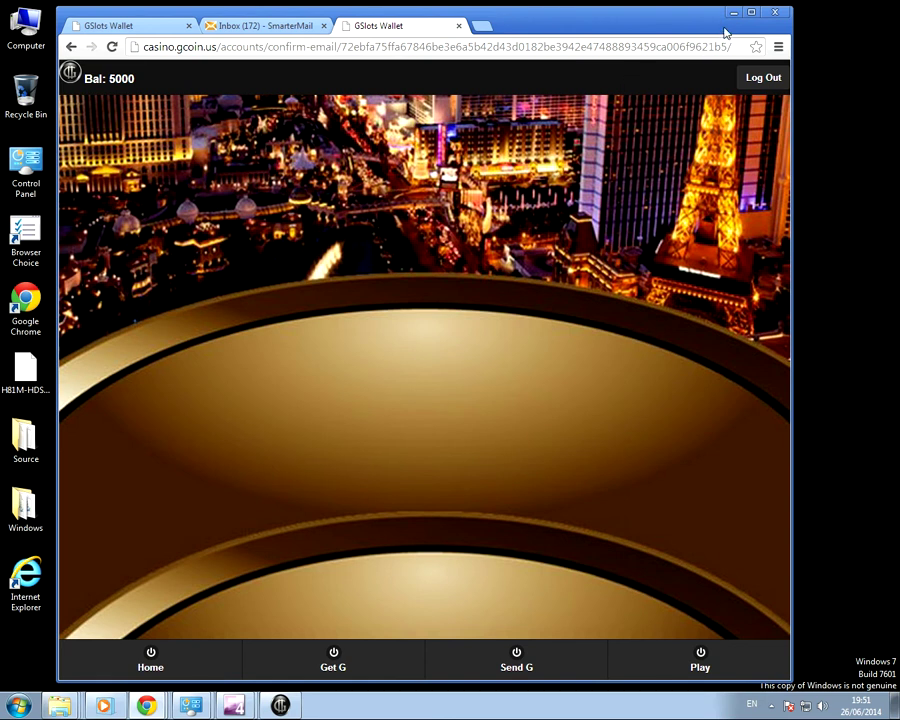
{"action": "left_click", "coordinate": [752, 13]}
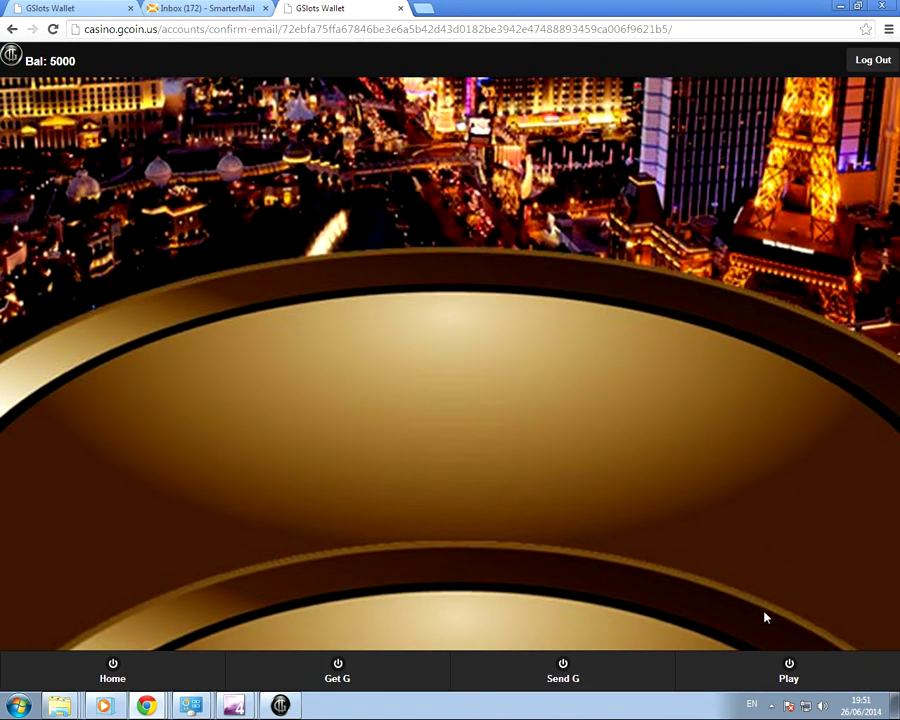
{"action": "left_click", "coordinate": [791, 667]}
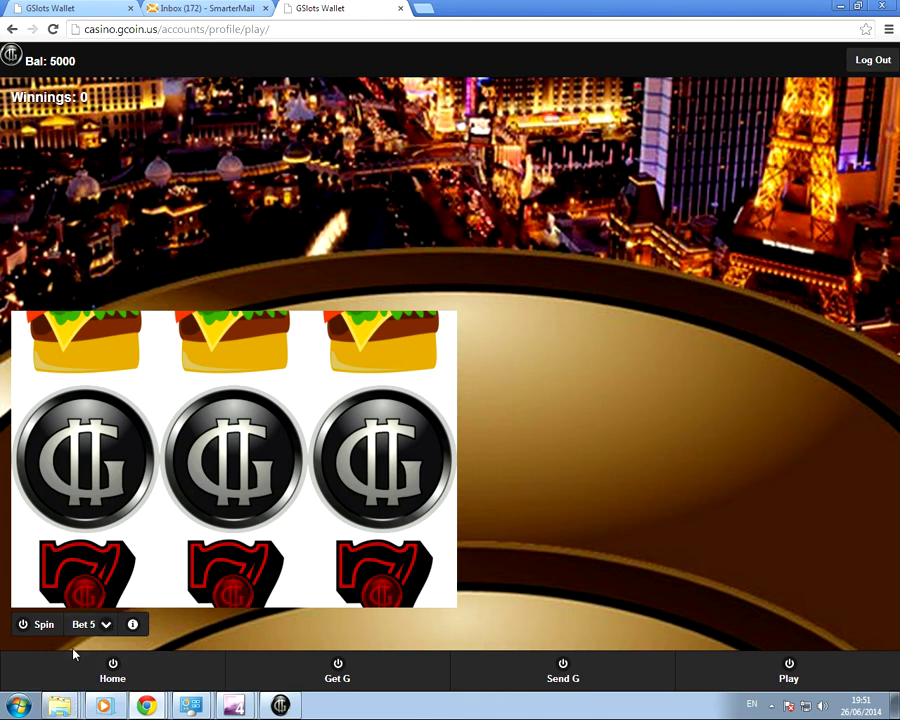
Step: Play three spins at a 50 bet, then bring the GCoin desktop wallet back up
{"action": "left_click", "coordinate": [106, 625]}
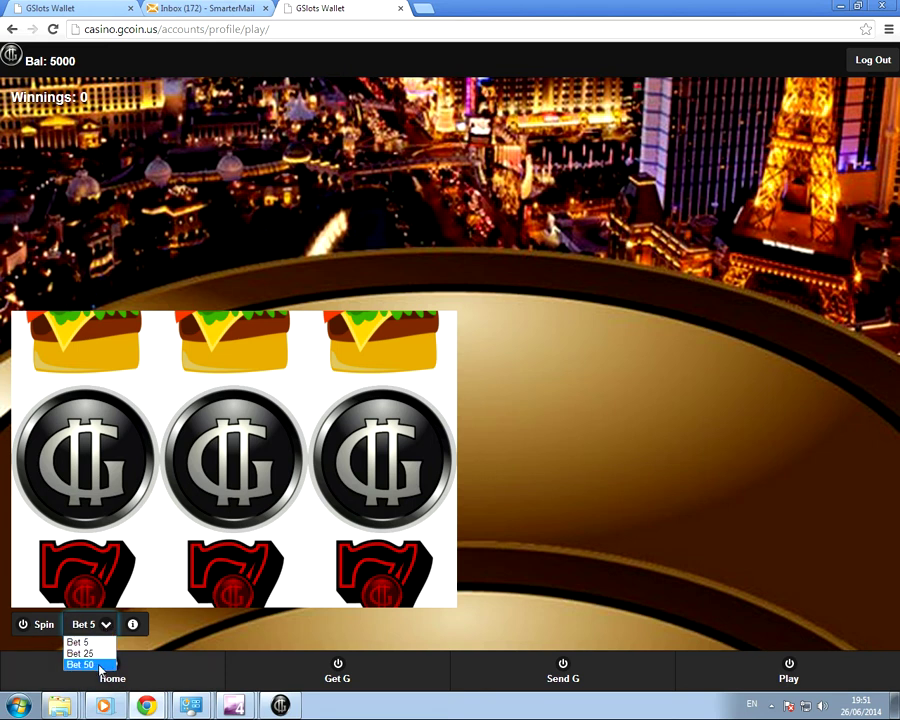
{"action": "left_click", "coordinate": [80, 664]}
{"action": "left_click", "coordinate": [36, 627]}
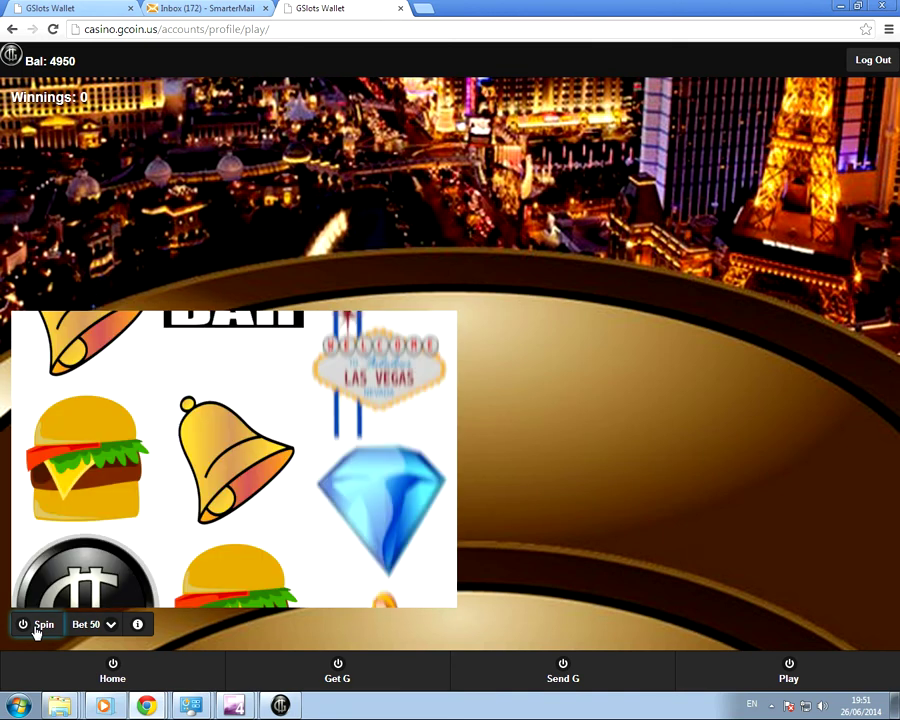
{"action": "left_click", "coordinate": [36, 626]}
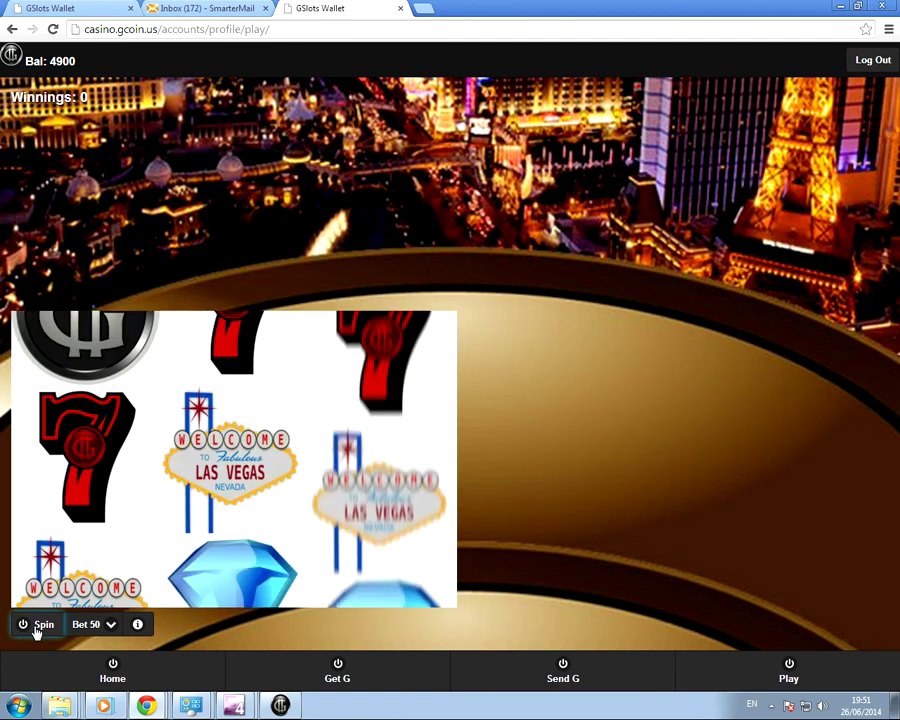
{"action": "left_click", "coordinate": [36, 626]}
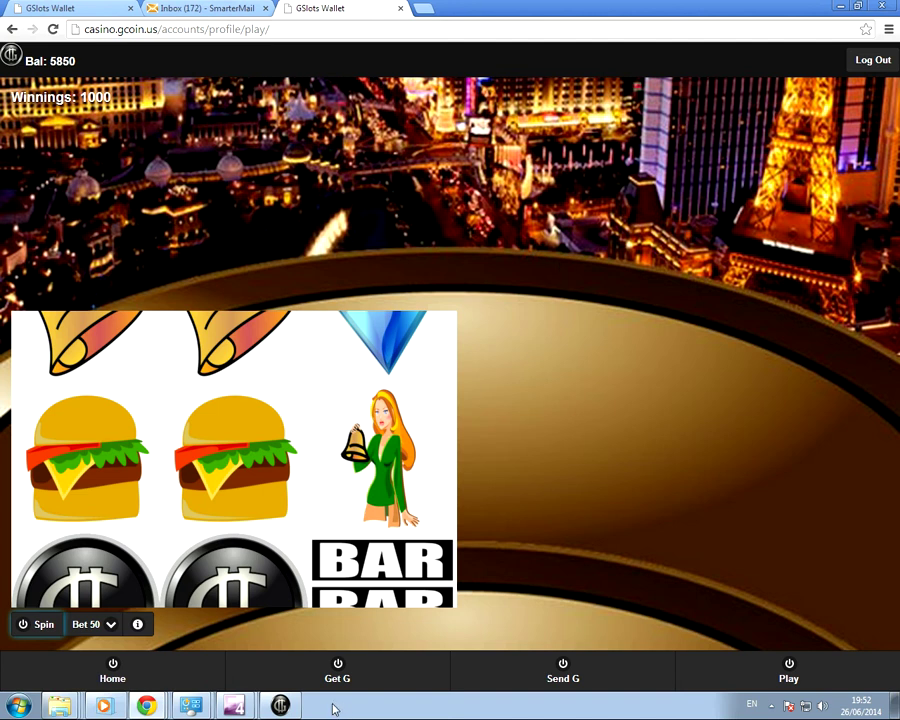
{"action": "left_click", "coordinate": [280, 706]}
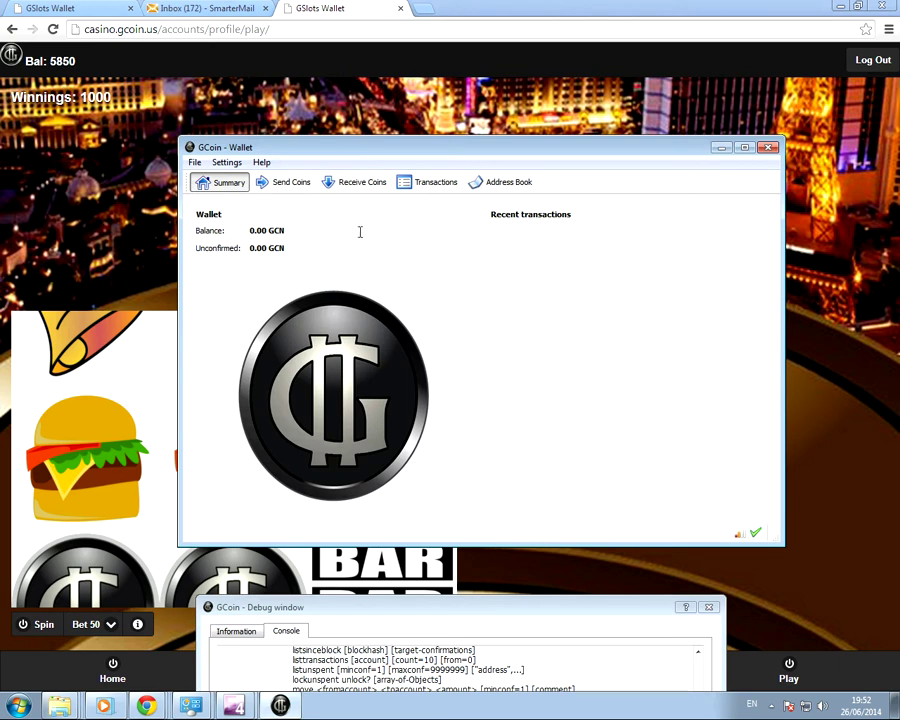
Step: Copy the wallet's receiving address from Receive Coins, then minimise the wallet
{"action": "left_click", "coordinate": [360, 184]}
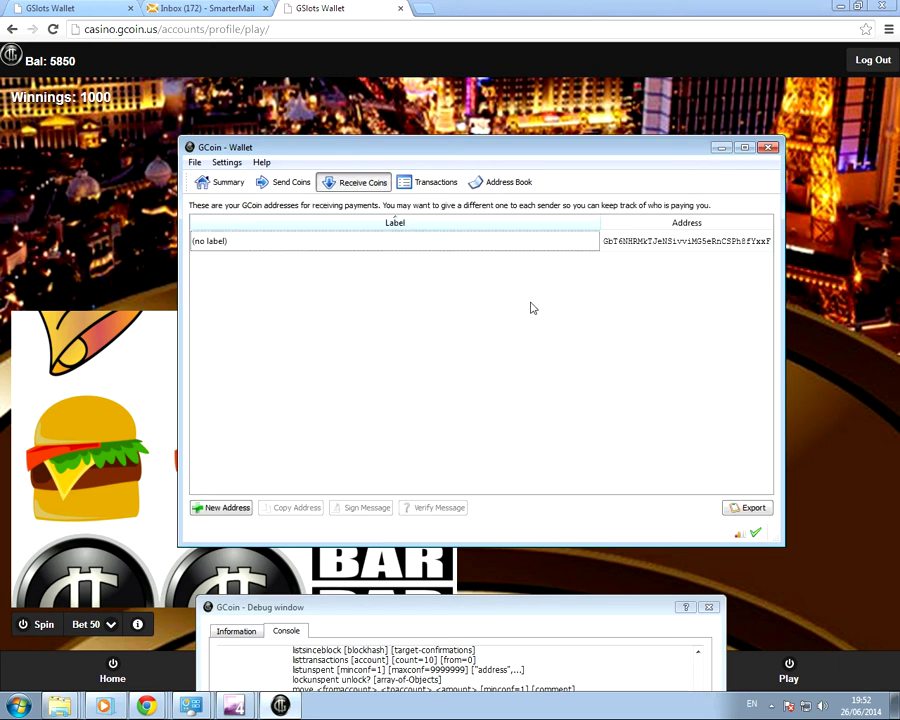
{"action": "right_click", "coordinate": [661, 244]}
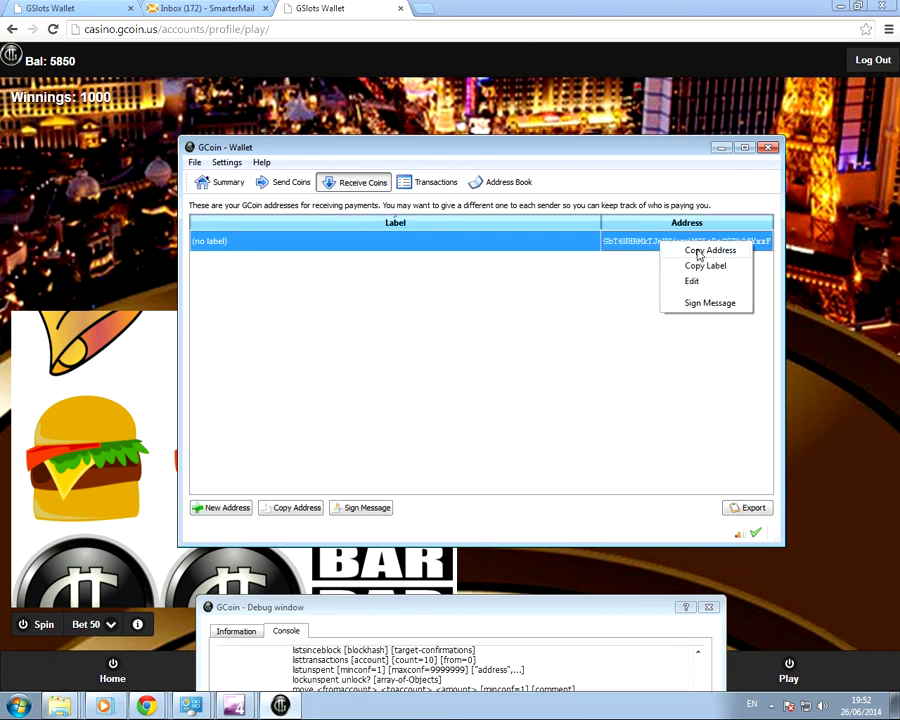
{"action": "left_click", "coordinate": [700, 255]}
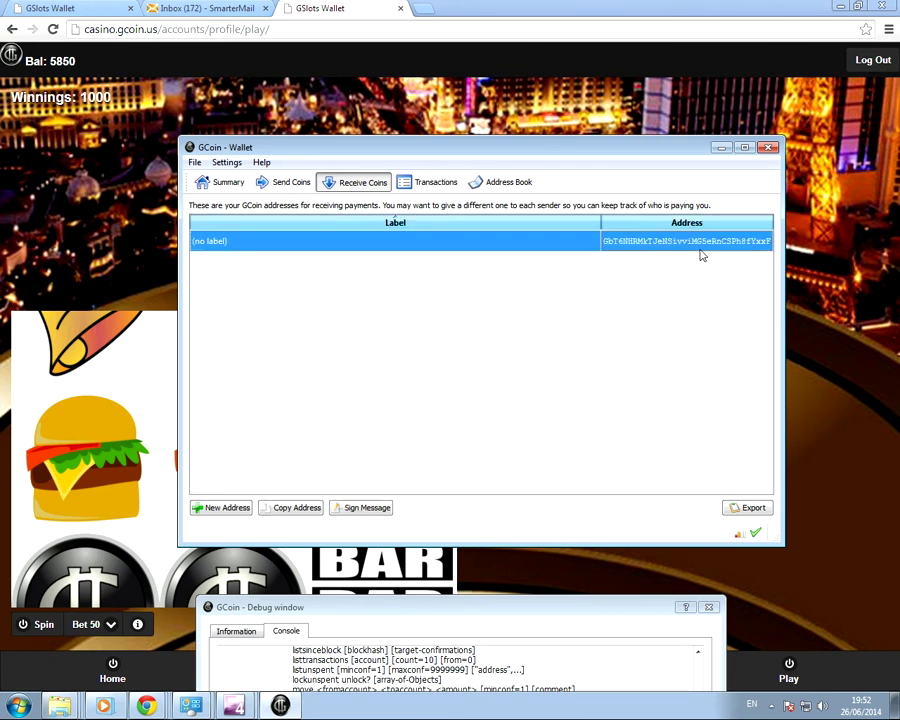
{"action": "left_click", "coordinate": [720, 148]}
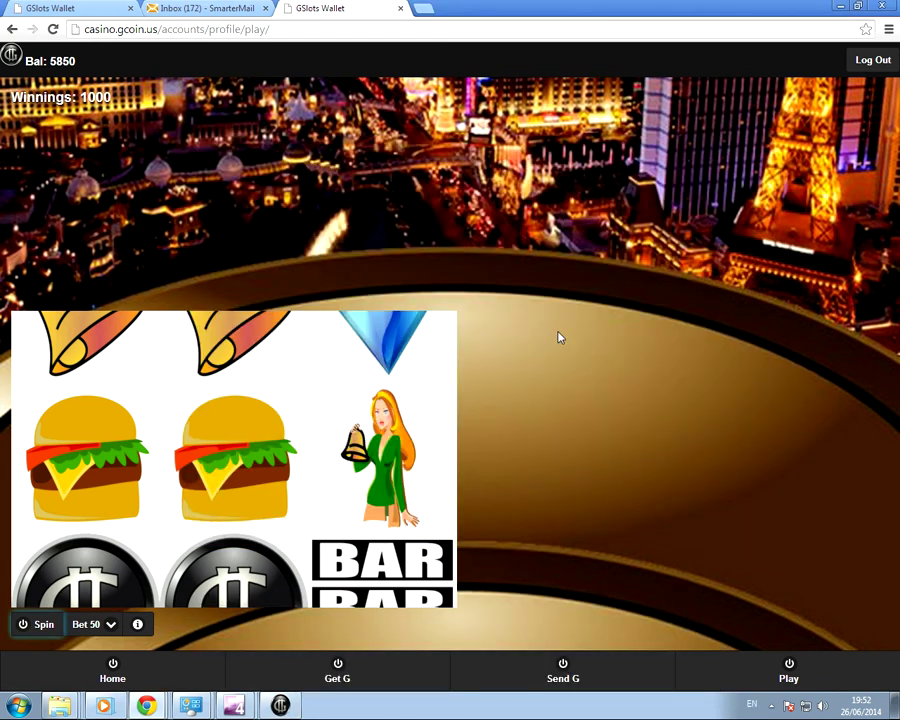
Step: Send 500 G from the Send G form to the pasted desktop wallet address
{"action": "left_click", "coordinate": [515, 675]}
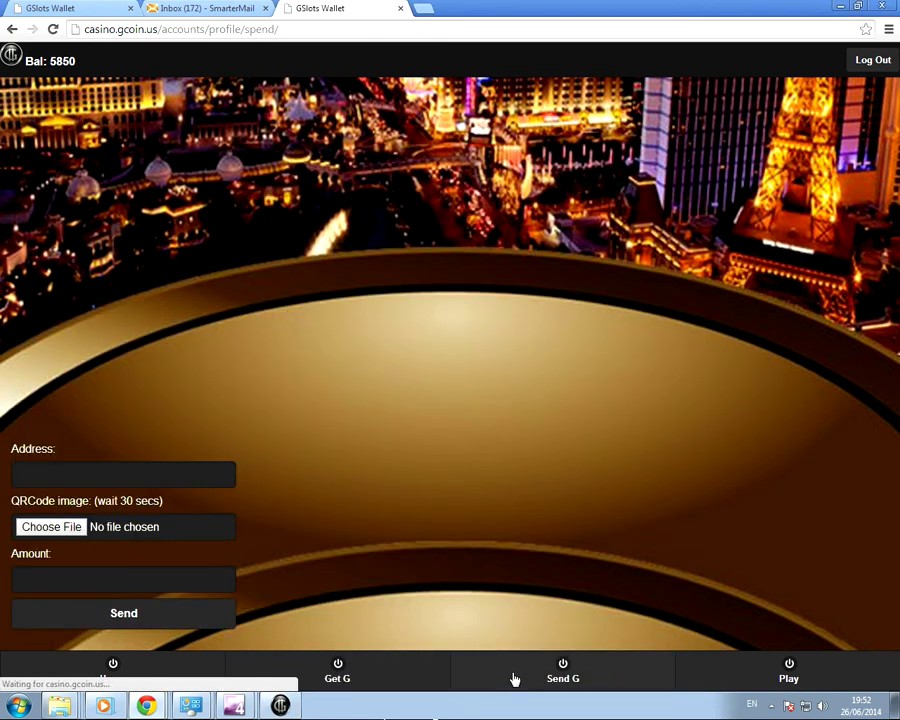
{"action": "left_click", "coordinate": [137, 473]}
{"action": "right_click", "coordinate": [137, 476]}
{"action": "left_click", "coordinate": [178, 553]}
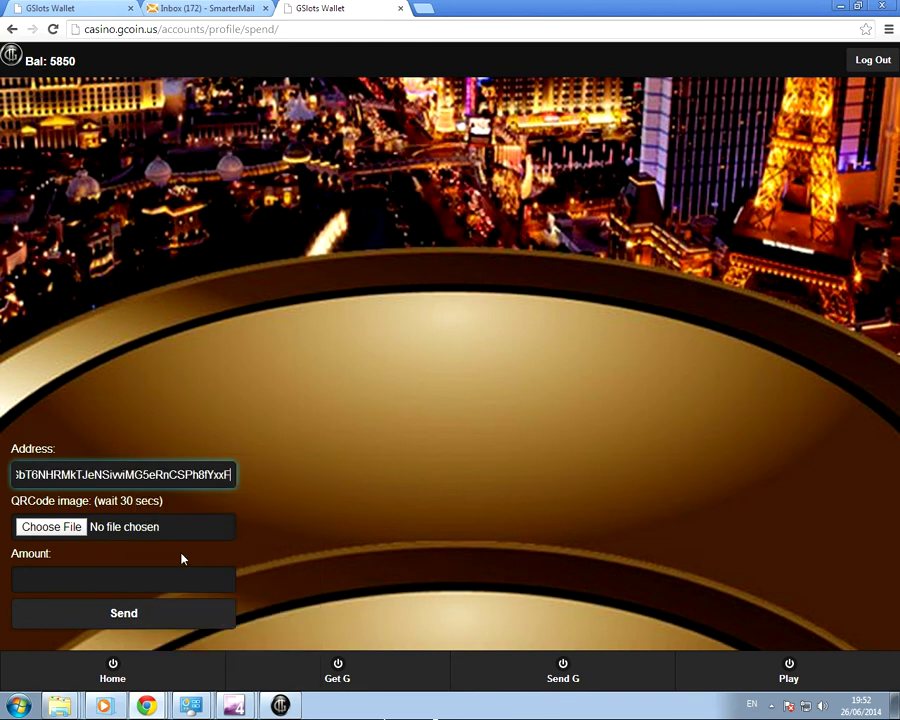
{"action": "mouse_move", "coordinate": [123, 579]}
{"action": "left_click", "coordinate": [167, 581]}
{"action": "type", "text": "500"}
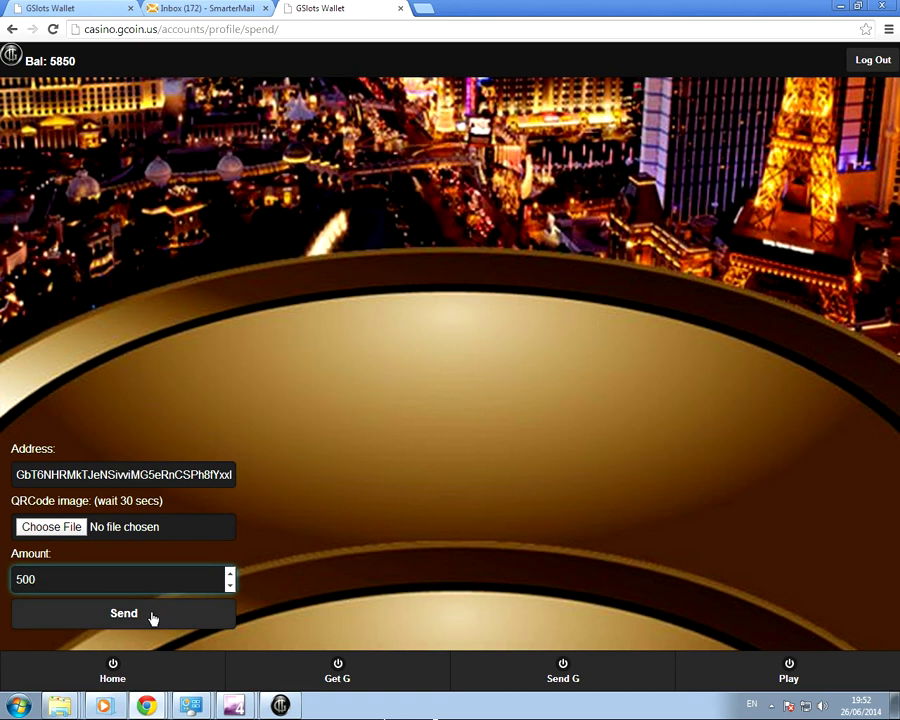
{"action": "left_click", "coordinate": [152, 617]}
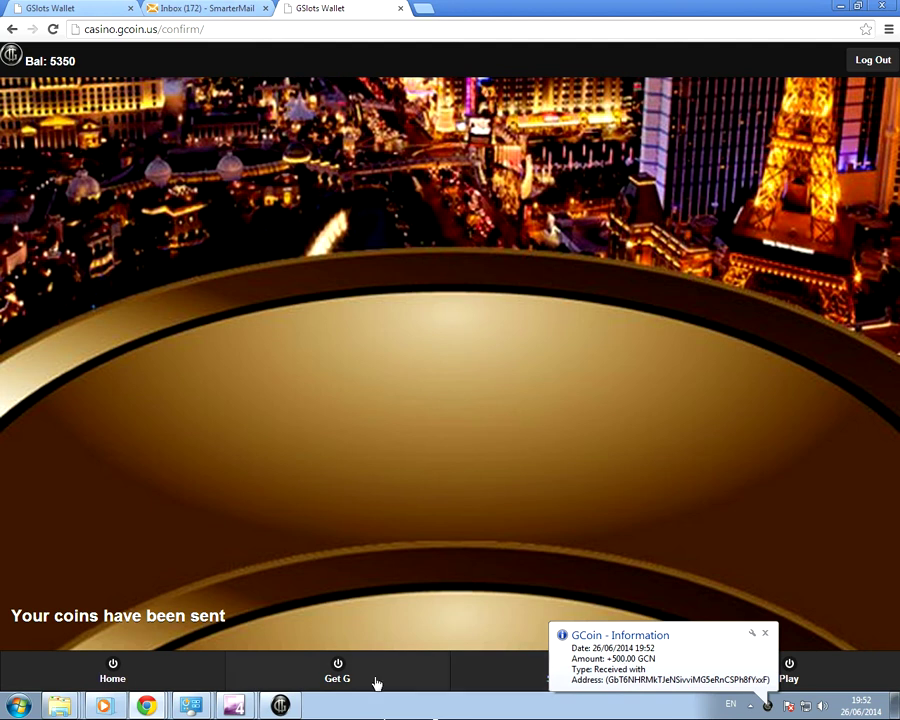
{"action": "left_click", "coordinate": [280, 706]}
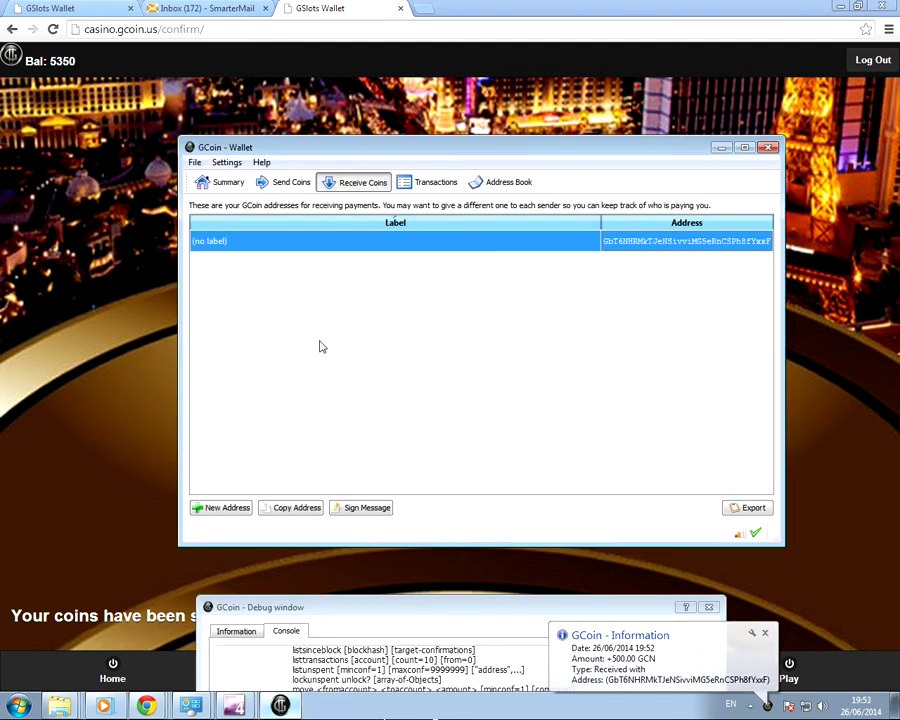
{"action": "left_click", "coordinate": [226, 182]}
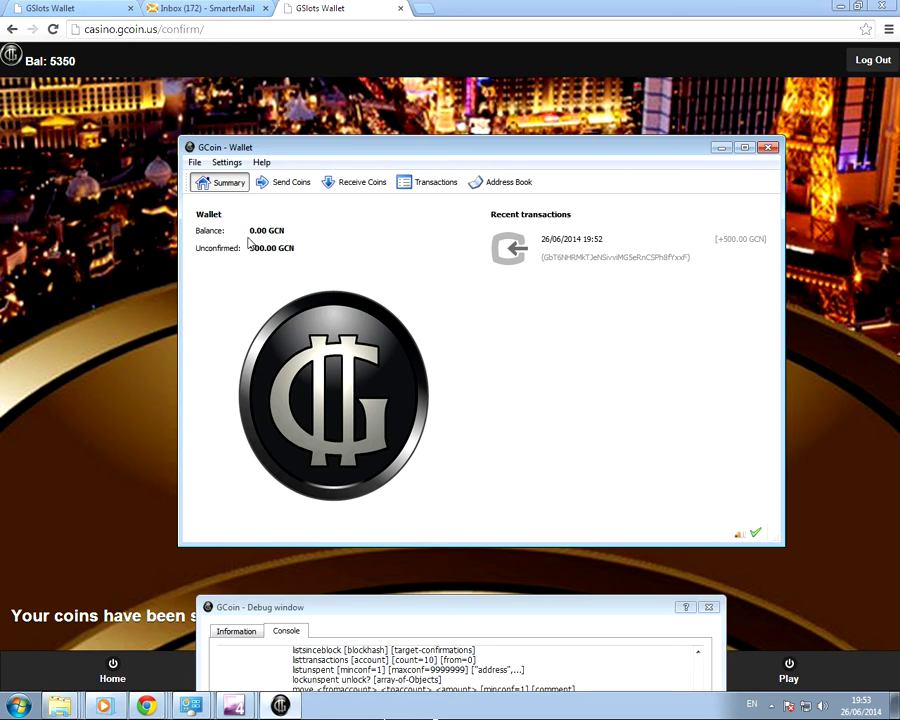
{"action": "left_click", "coordinate": [431, 182]}
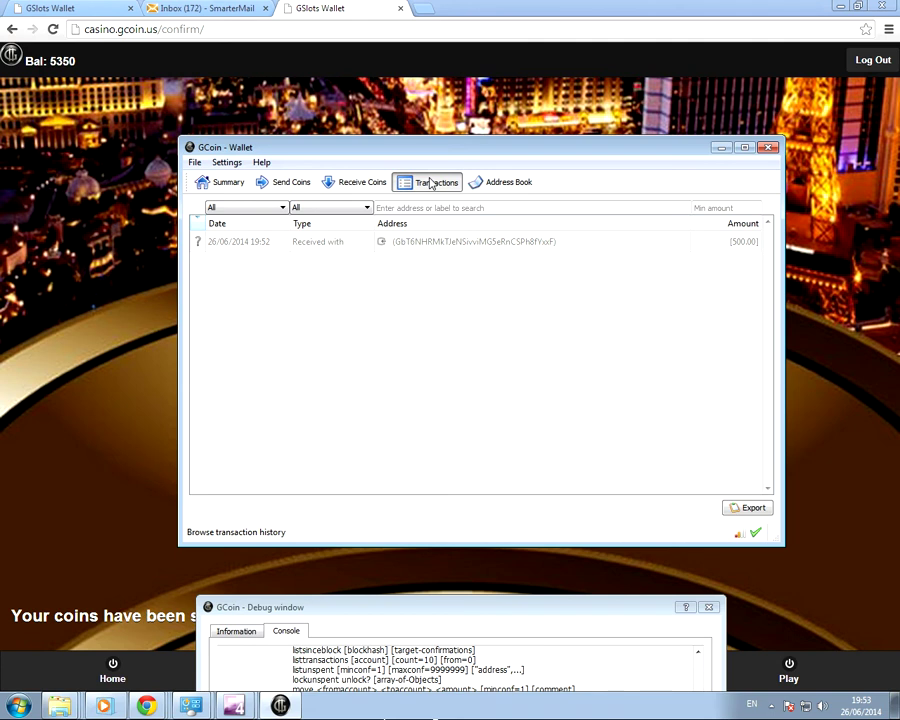
{"action": "left_click", "coordinate": [521, 186]}
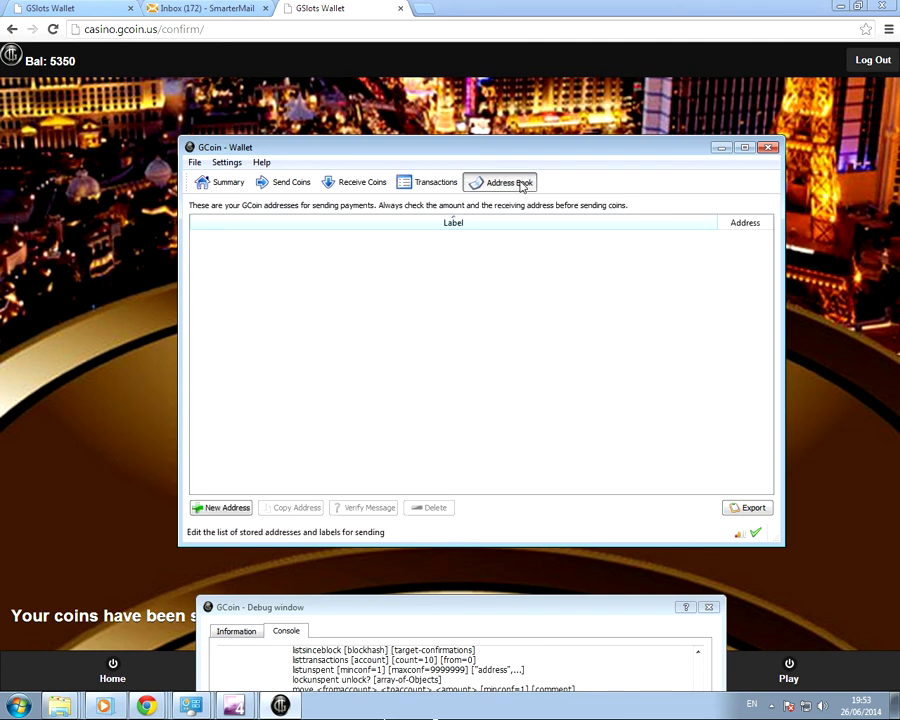
{"action": "left_click", "coordinate": [434, 185]}
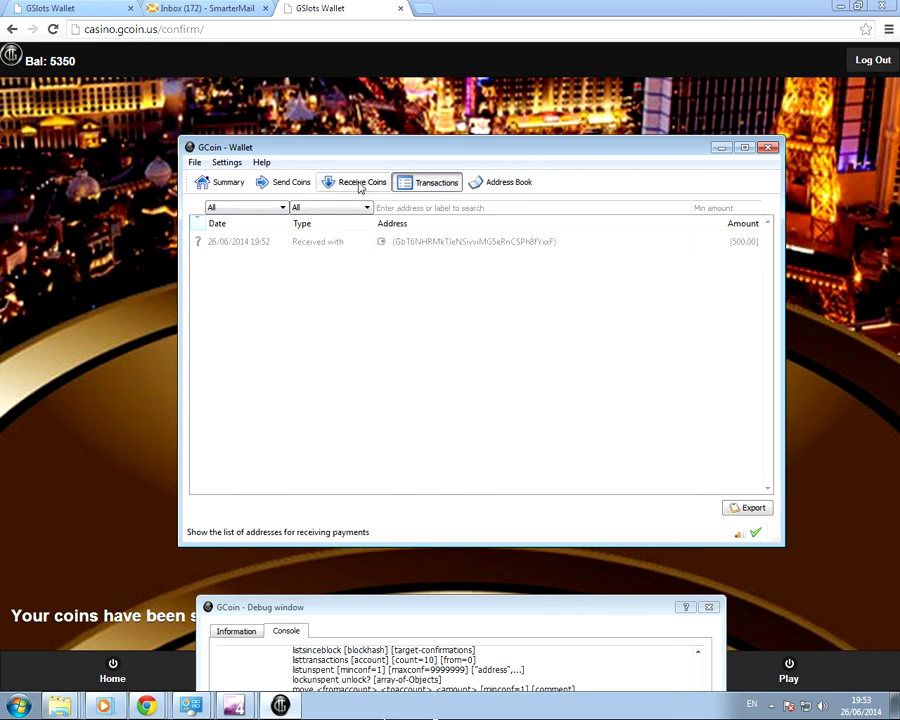
{"action": "left_click", "coordinate": [215, 183]}
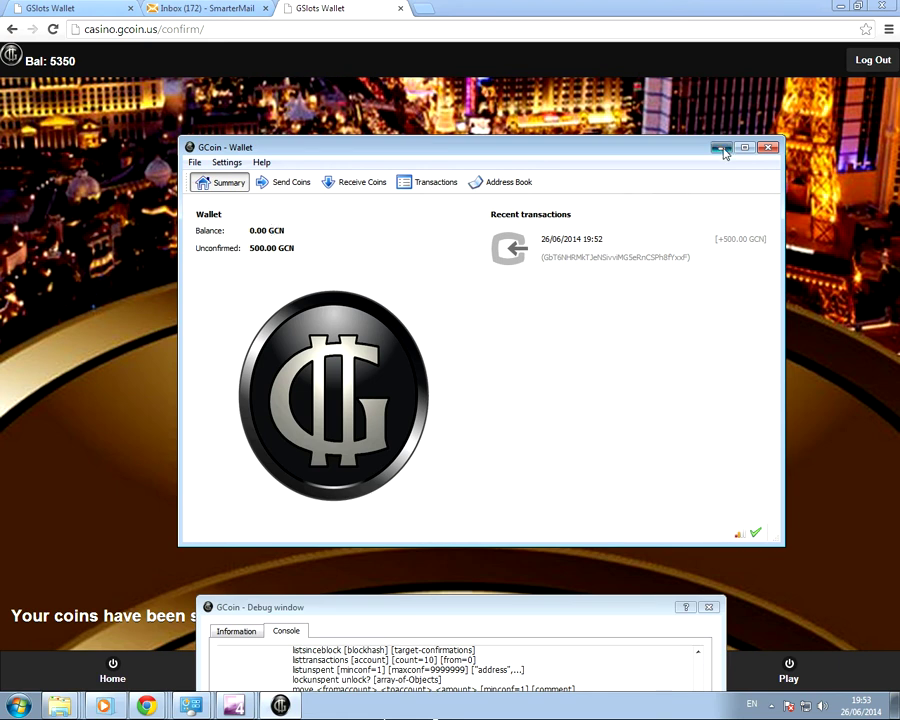
{"action": "left_click", "coordinate": [767, 147]}
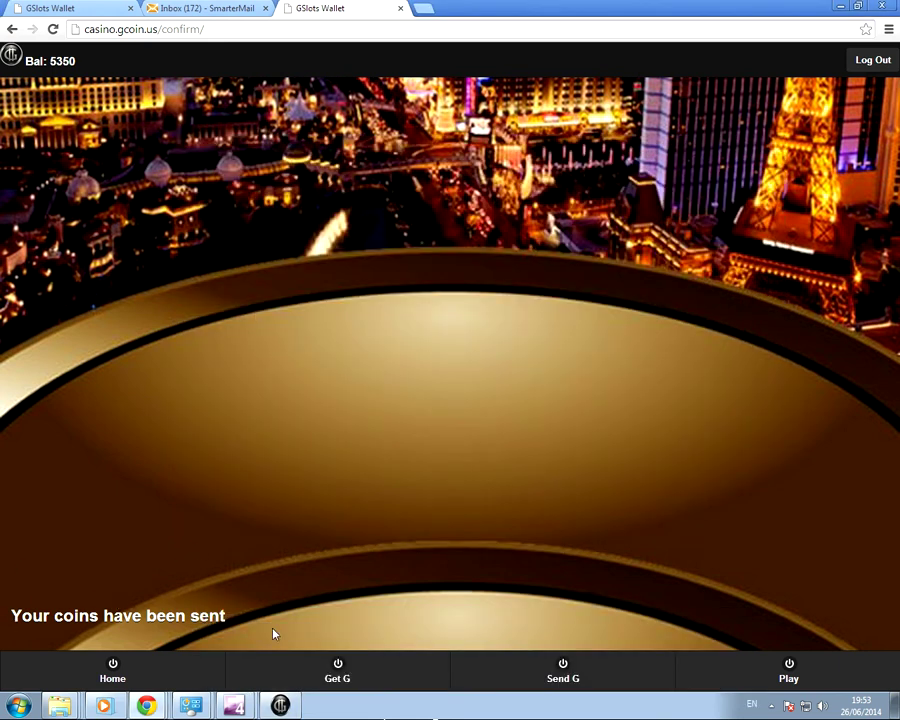
Step: Open the slot machine and play two spins at a 5 bet
{"action": "left_click", "coordinate": [789, 670]}
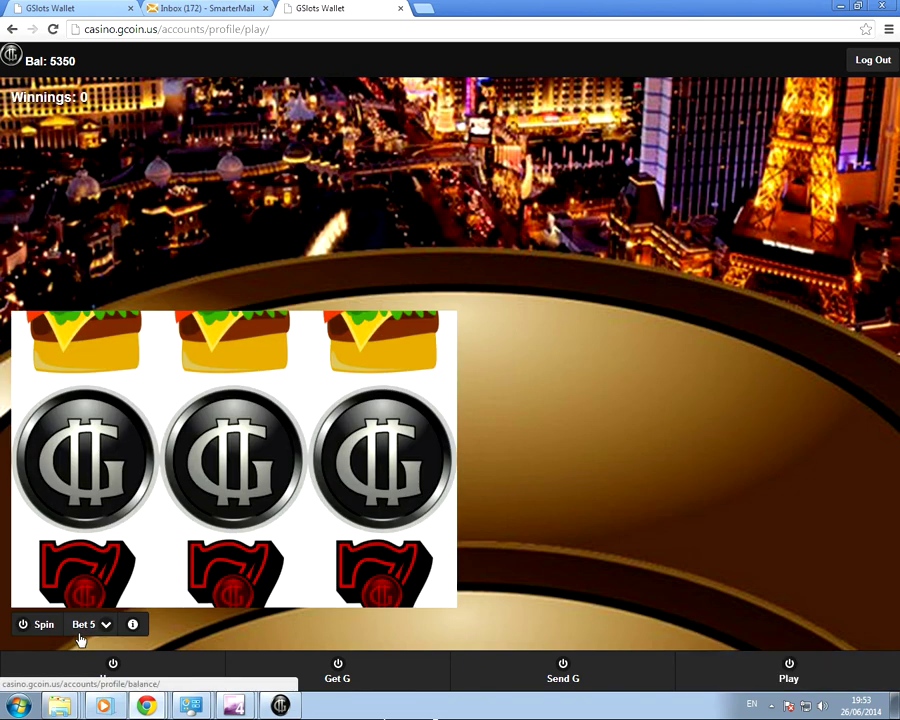
{"action": "left_click", "coordinate": [44, 625]}
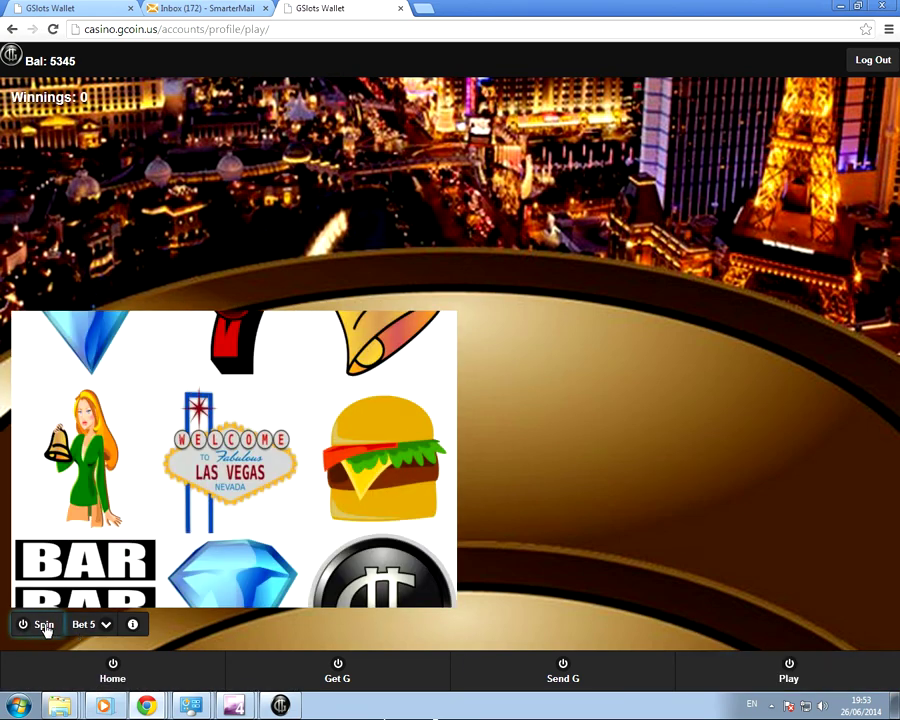
{"action": "left_click", "coordinate": [45, 626]}
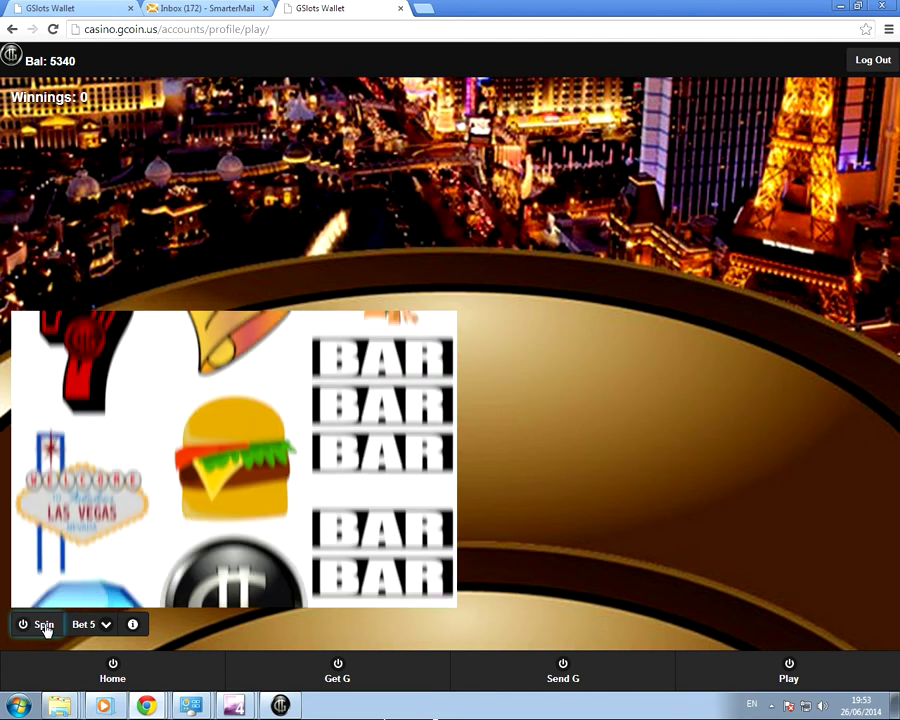
Step: Raise the bet to 50, play four spins, then bring up the GCoin wallet
{"action": "left_click", "coordinate": [92, 624]}
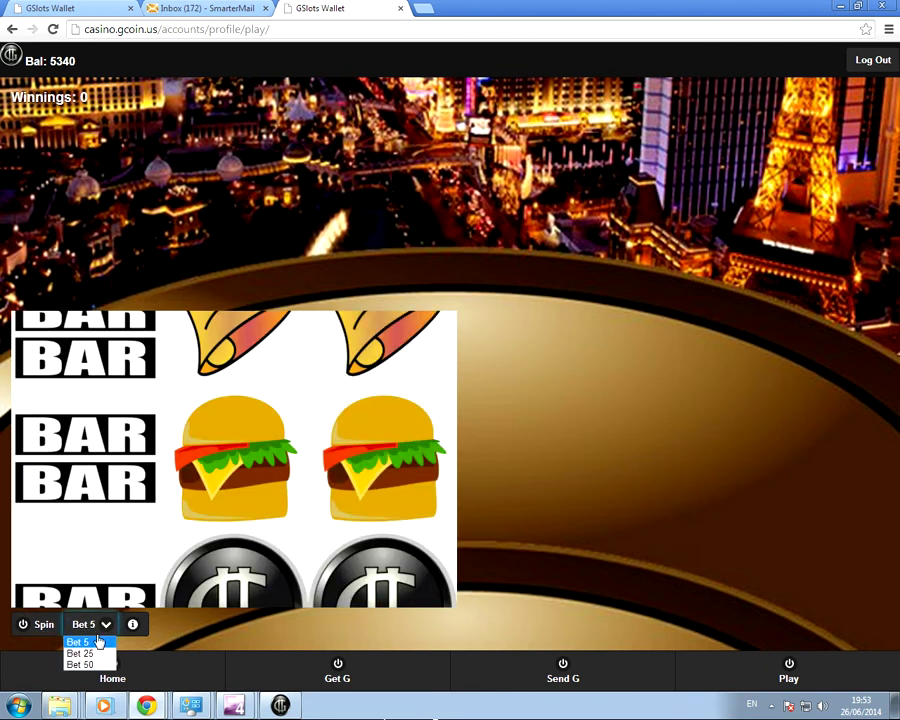
{"action": "left_click", "coordinate": [80, 664]}
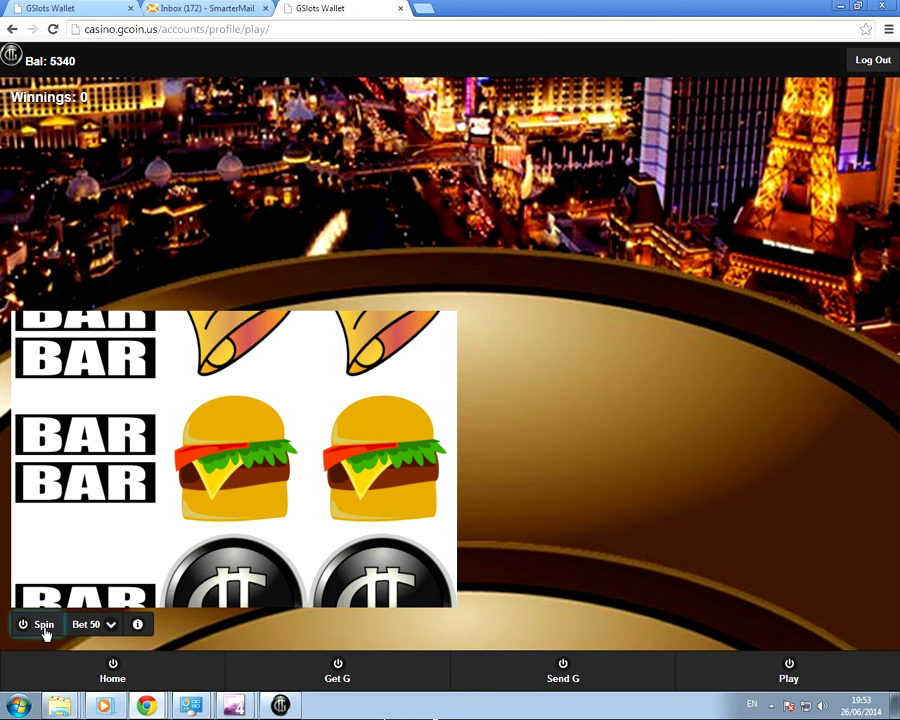
{"action": "left_click", "coordinate": [45, 628]}
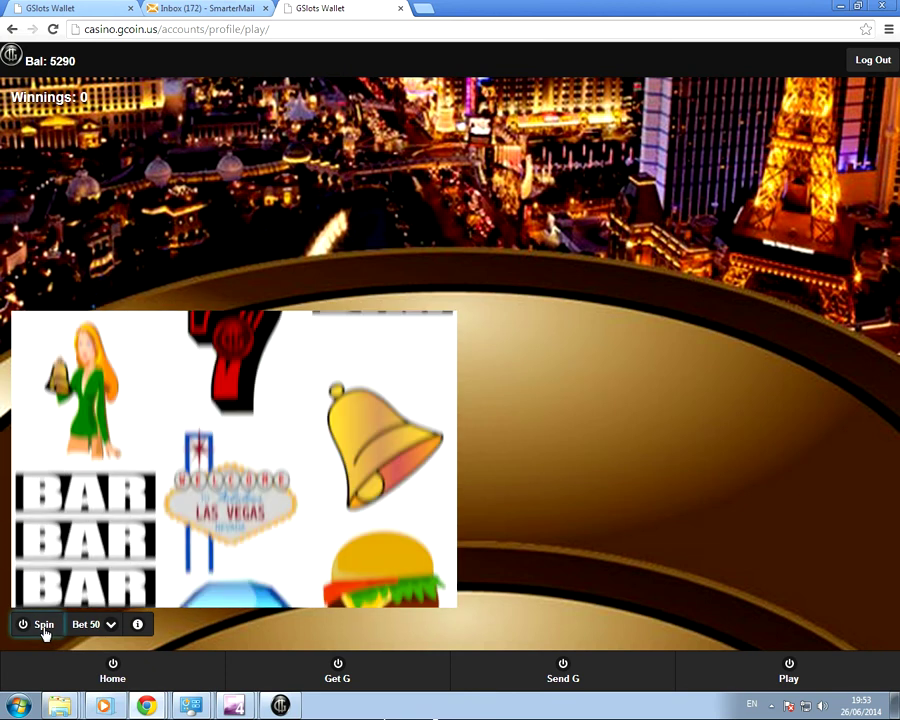
{"action": "left_click", "coordinate": [44, 628]}
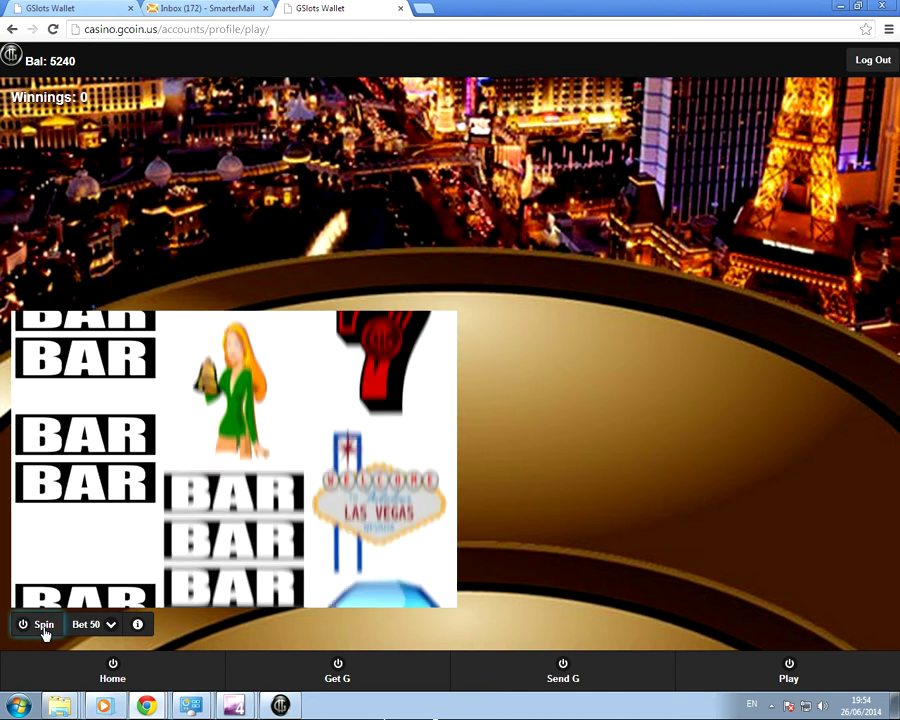
{"action": "left_click", "coordinate": [44, 628]}
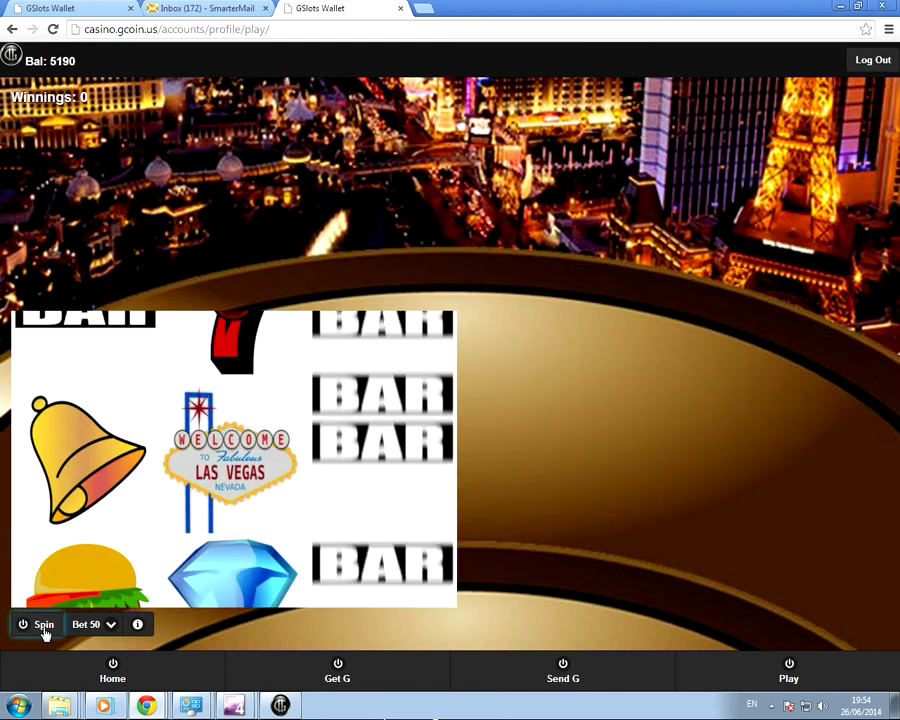
{"action": "left_click", "coordinate": [44, 628]}
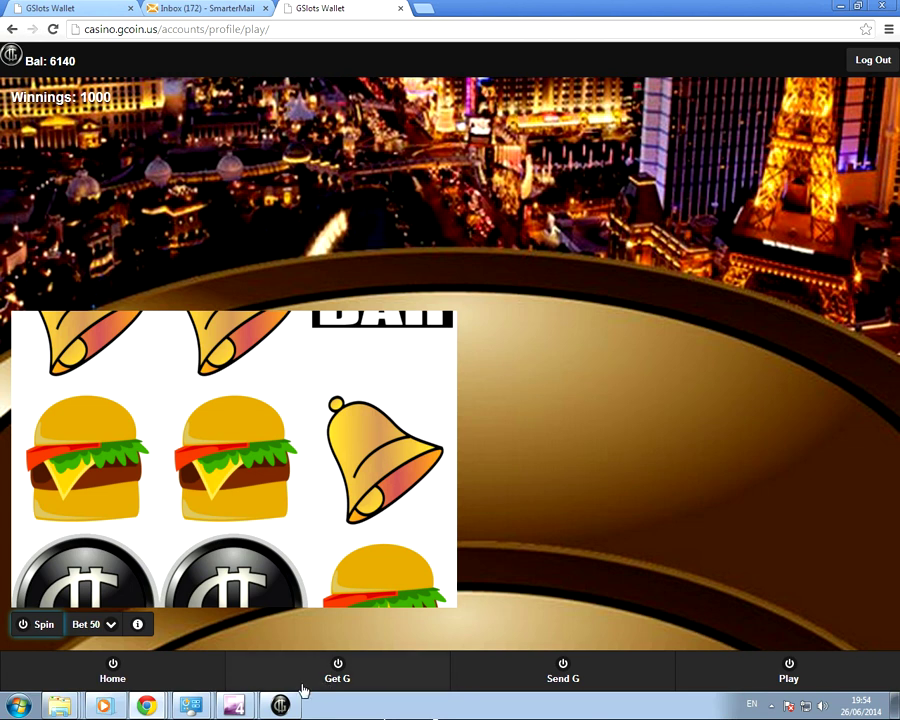
{"action": "left_click", "coordinate": [281, 705]}
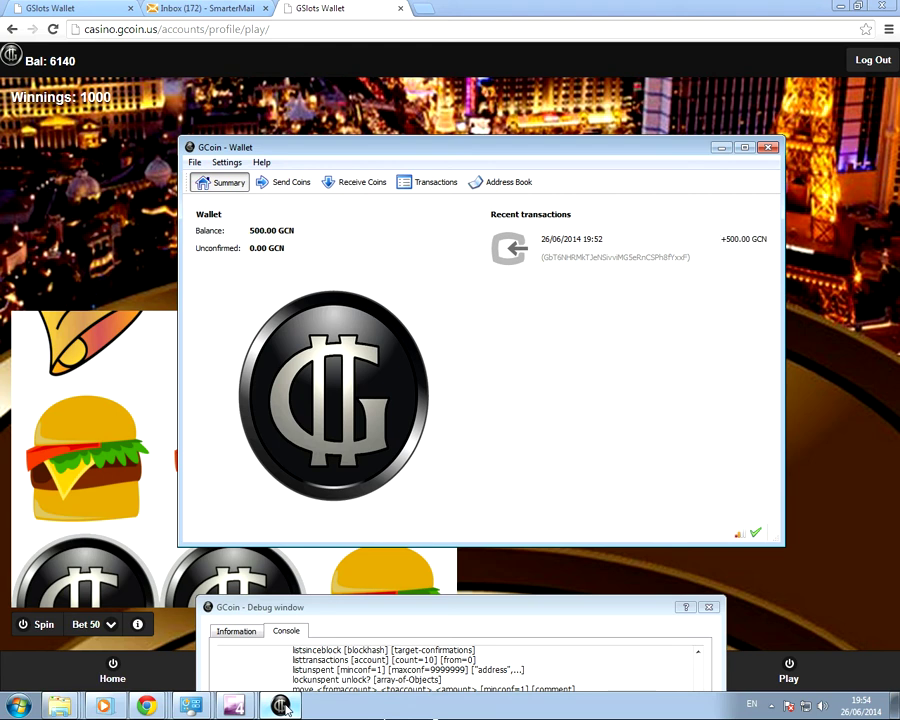
Step: Minimise the GCoin wallet and debug windows to reveal the 6140-balance slot game
{"action": "left_click", "coordinate": [286, 708]}
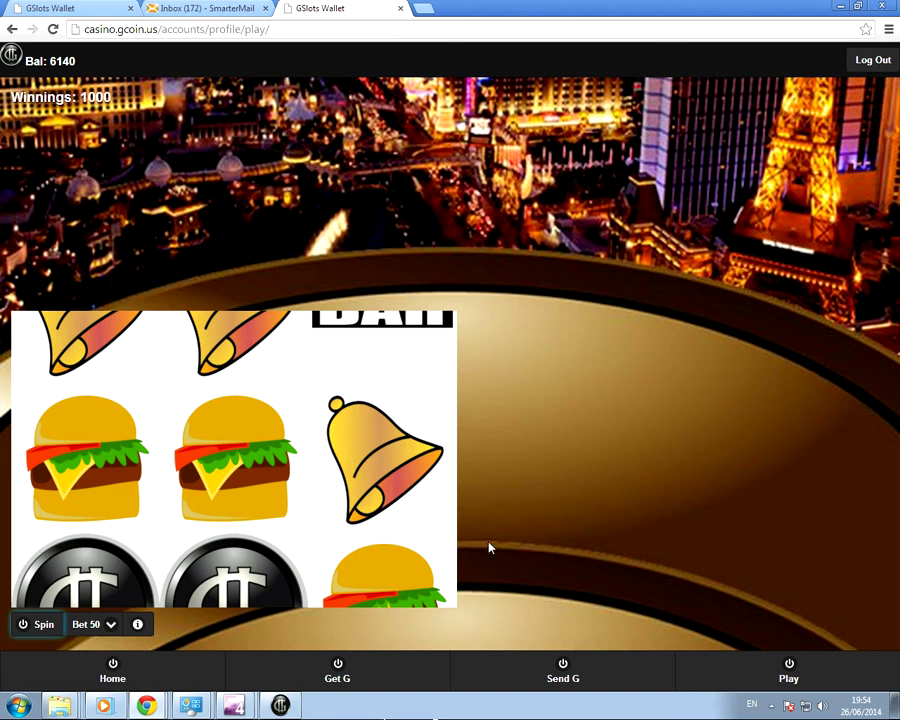
Step: Copy the casino loading address shown under the Get G QR code, then return to the GCoin wallet
{"action": "left_click", "coordinate": [357, 667]}
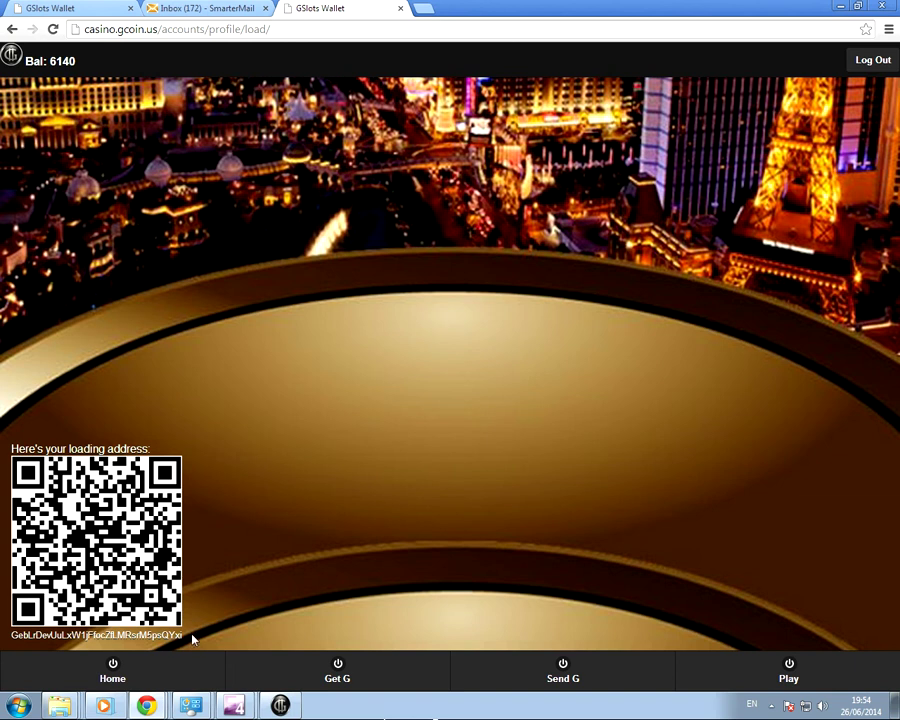
{"action": "left_click_drag", "start_coordinate": [186, 634], "coordinate": [14, 638]}
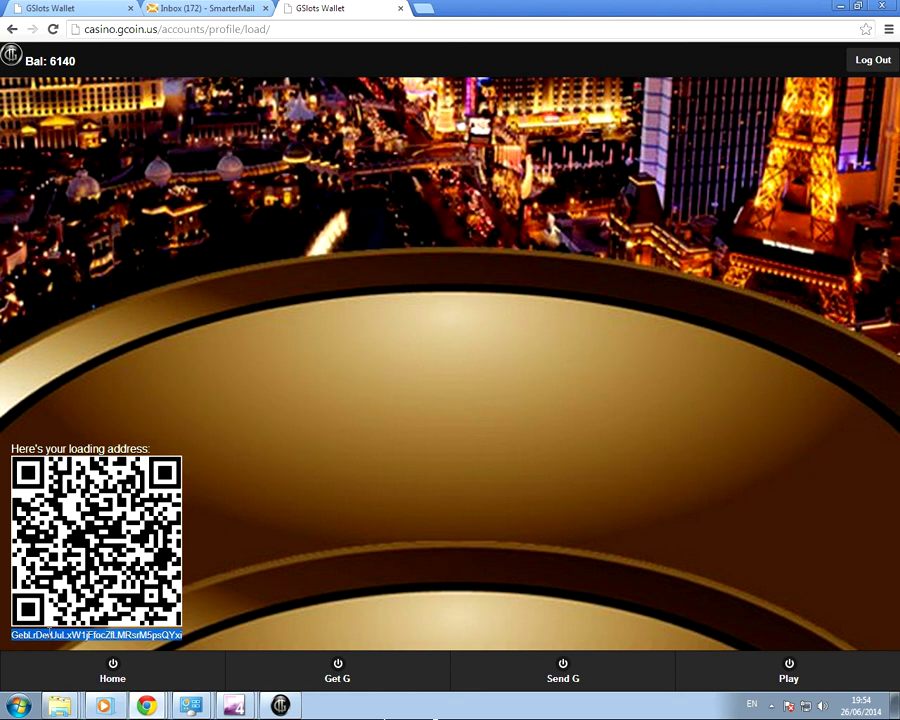
{"action": "right_click", "coordinate": [66, 628]}
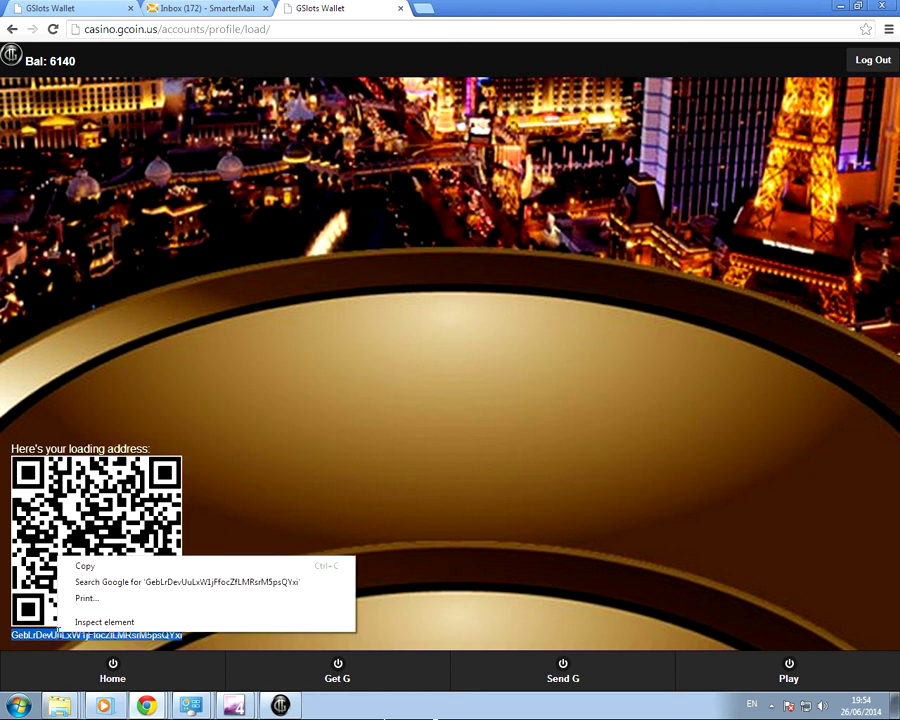
{"action": "left_click", "coordinate": [95, 563]}
{"action": "left_click", "coordinate": [280, 706]}
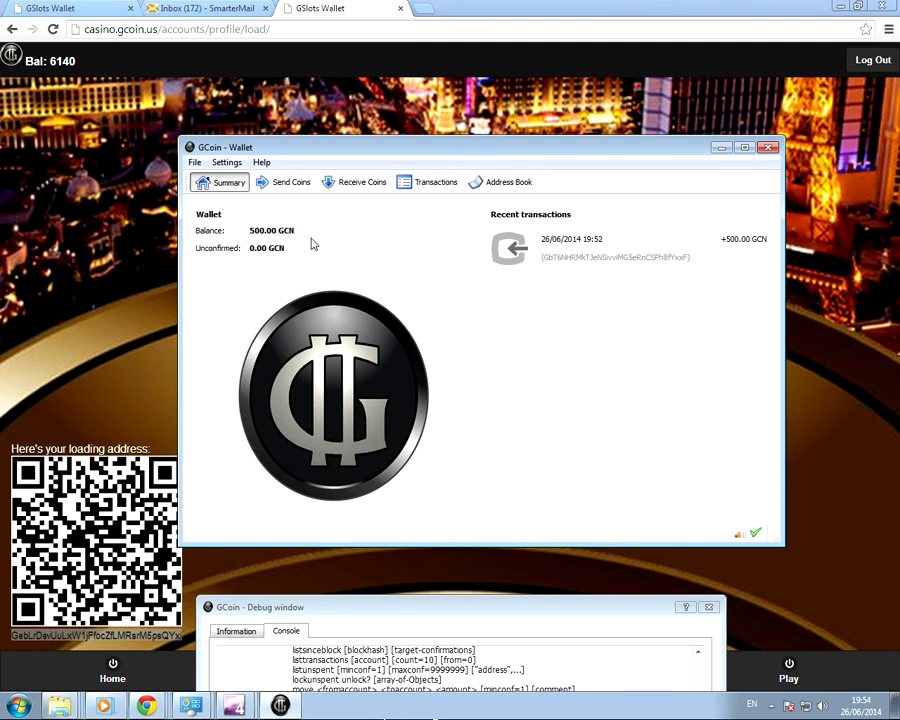
Step: Fill Send Coins with the pasted loading address, a label and an amount of 200 GCN
{"action": "left_click", "coordinate": [281, 188]}
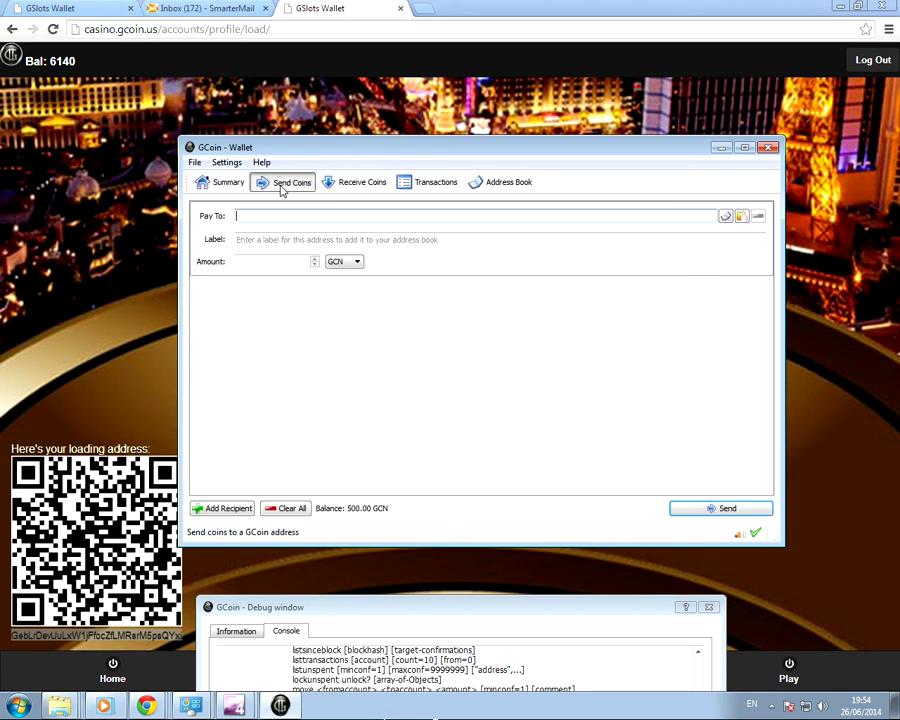
{"action": "right_click", "coordinate": [395, 217]}
{"action": "left_click", "coordinate": [428, 293]}
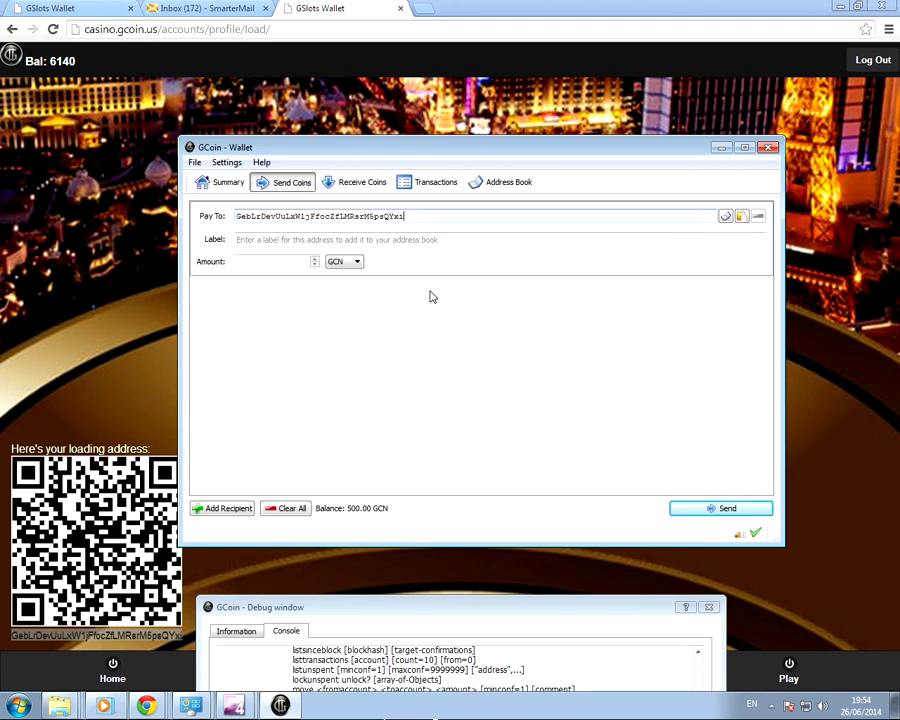
{"action": "left_click", "coordinate": [388, 240]}
{"action": "type", "text": "Gregs browser"}
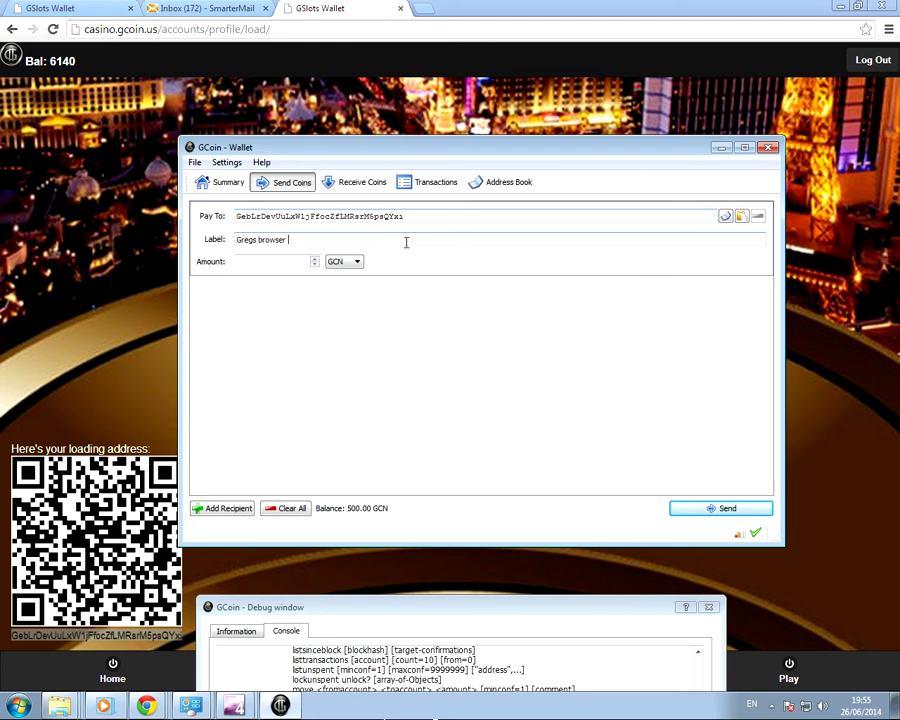
{"action": "type", "text": "slots"}
{"action": "left_click", "coordinate": [265, 261]}
{"action": "type", "text": "200"}
Step: Send the 200 GCN, accept the 1.00 GCN fee, and minimise the wallet
{"action": "left_click", "coordinate": [713, 510]}
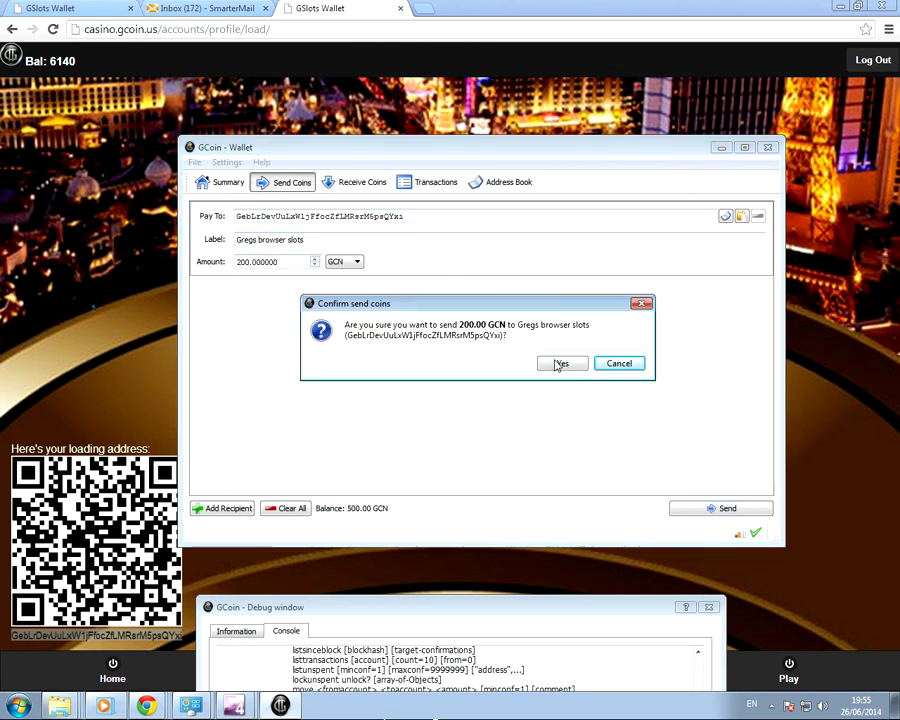
{"action": "left_click", "coordinate": [558, 366]}
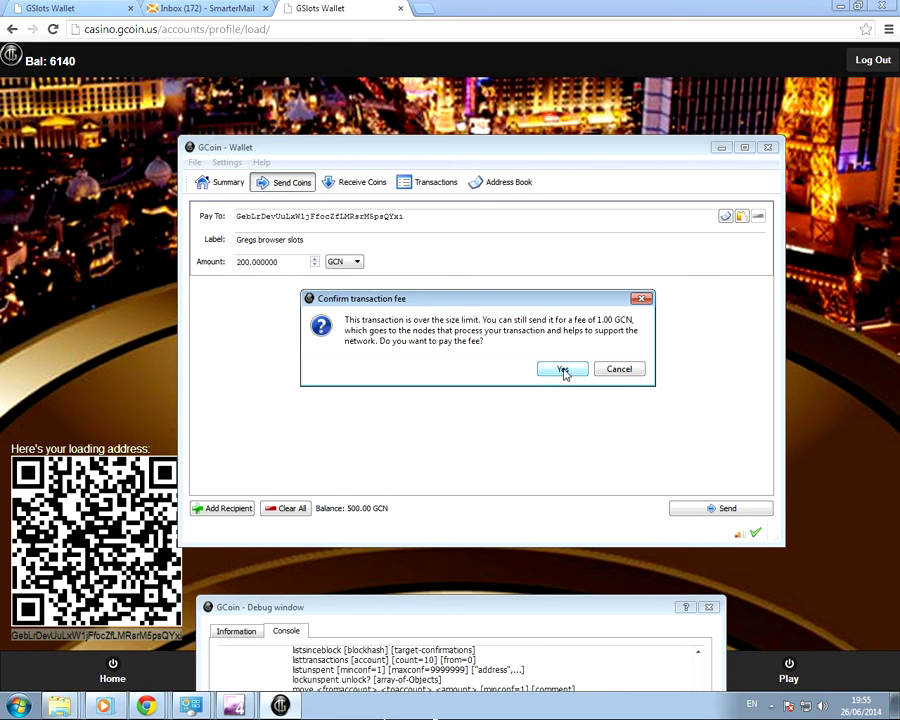
{"action": "left_click", "coordinate": [564, 371]}
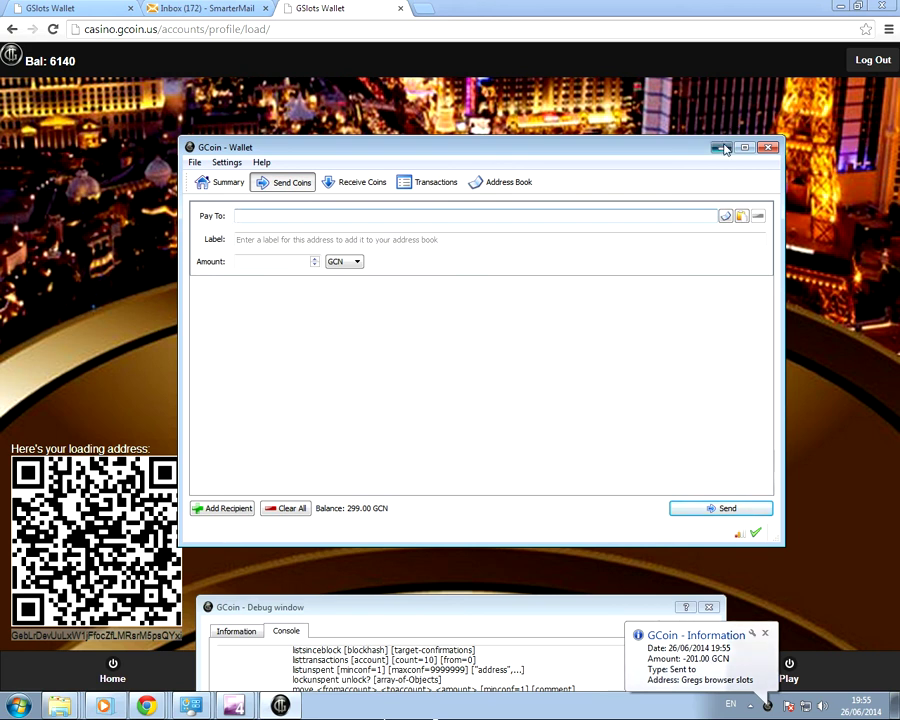
{"action": "left_click", "coordinate": [500, 120]}
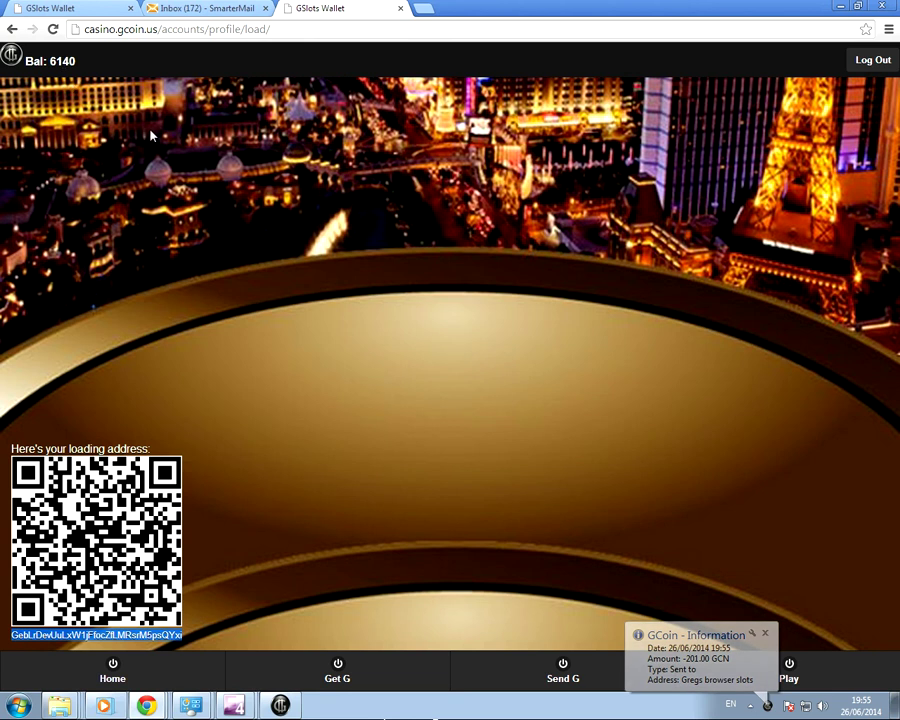
Step: Reload the casino loading page, which now shows a new address and QR code
{"action": "left_click", "coordinate": [52, 29]}
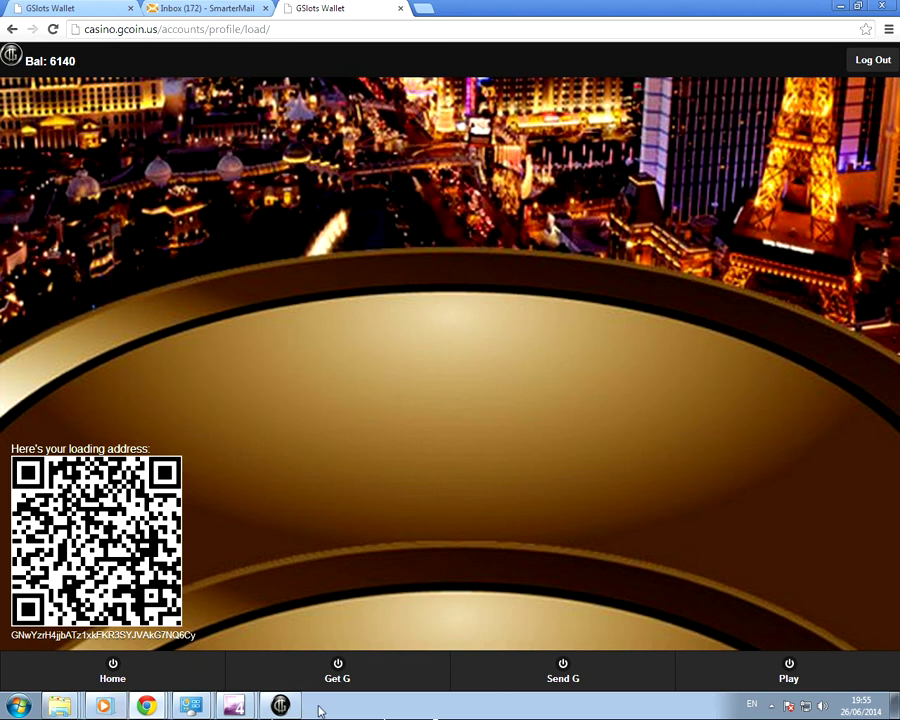
Step: Copy the GCoin wallet's own address from its Receive Coins address list
{"action": "left_click", "coordinate": [233, 706]}
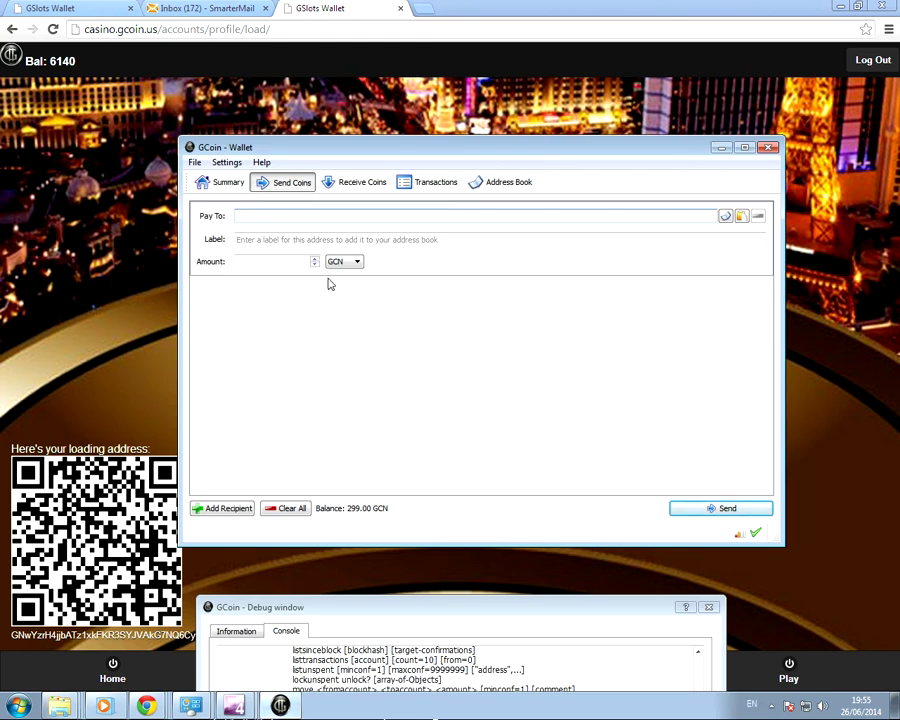
{"action": "left_click", "coordinate": [721, 148]}
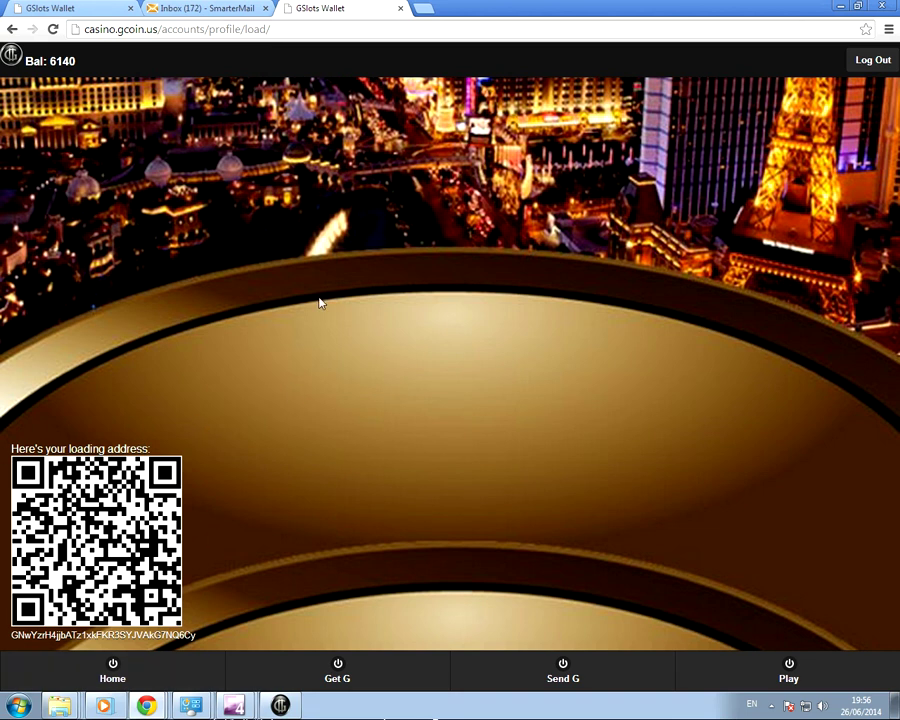
{"action": "left_click", "coordinate": [282, 707]}
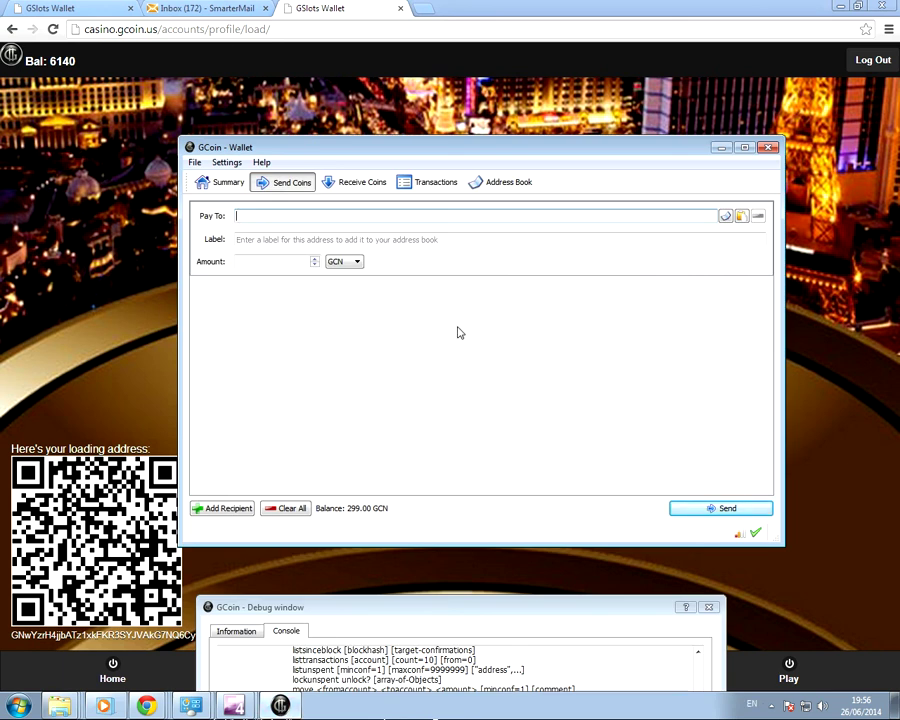
{"action": "left_click", "coordinate": [364, 182]}
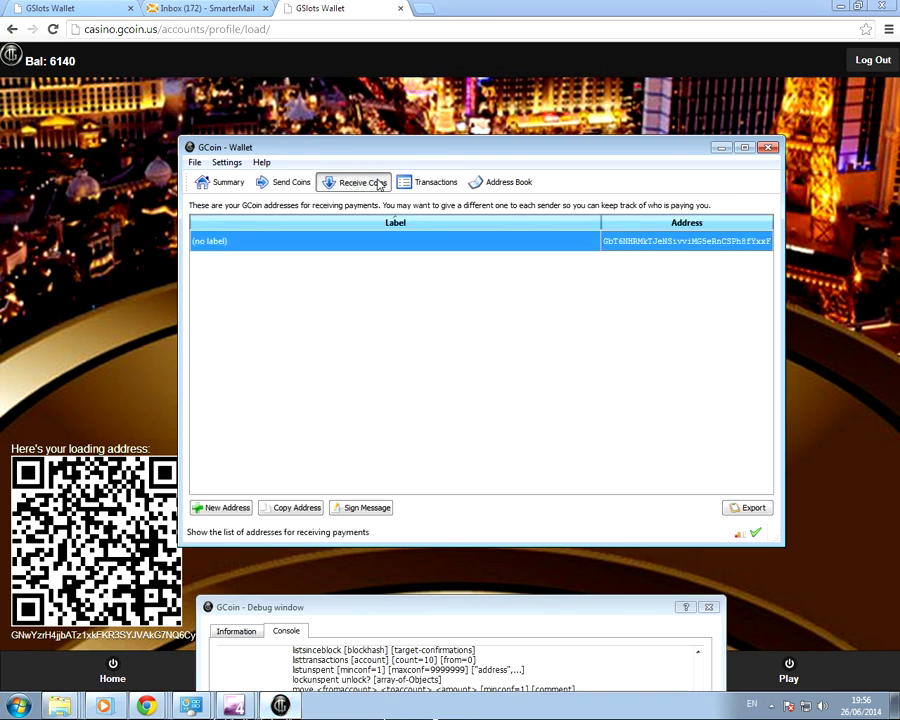
{"action": "right_click", "coordinate": [660, 244]}
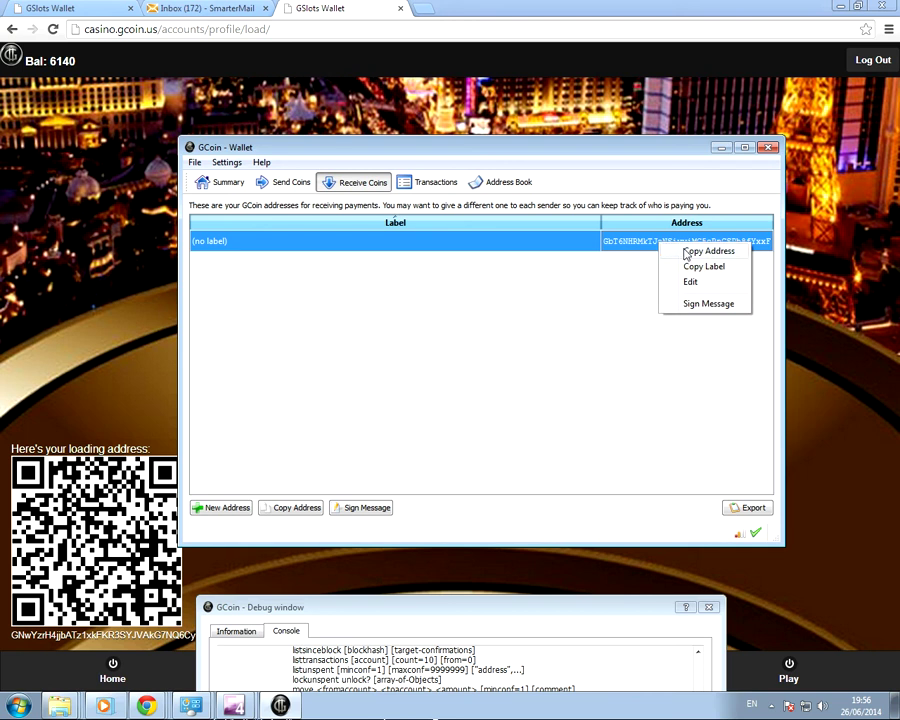
{"action": "left_click", "coordinate": [694, 252]}
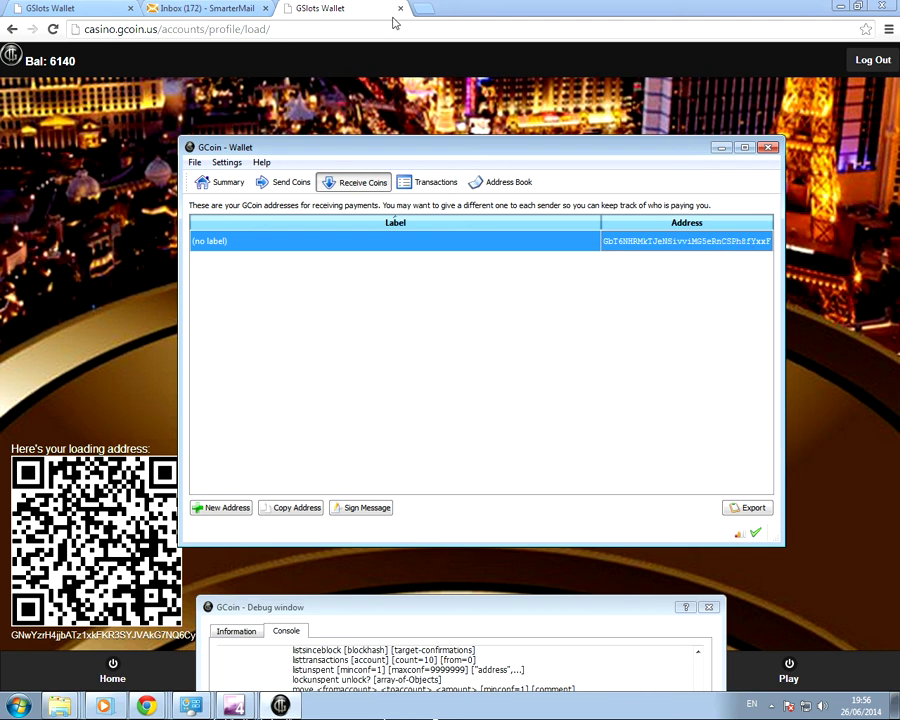
Step: Open gcoin.us in a new tab and scroll down its home page
{"action": "left_click", "coordinate": [424, 9]}
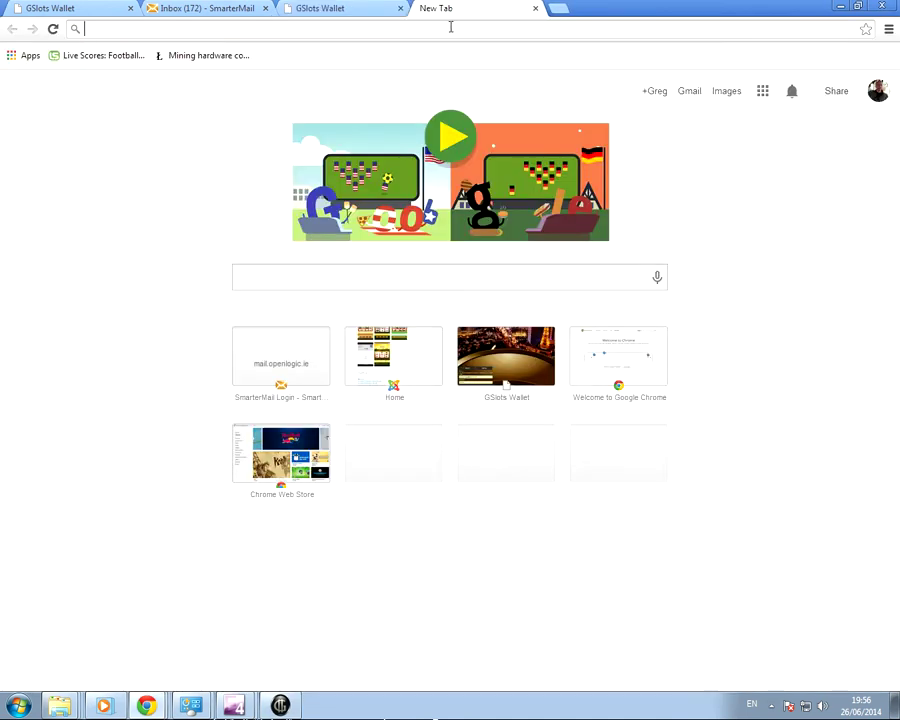
{"action": "type", "text": "gco"}
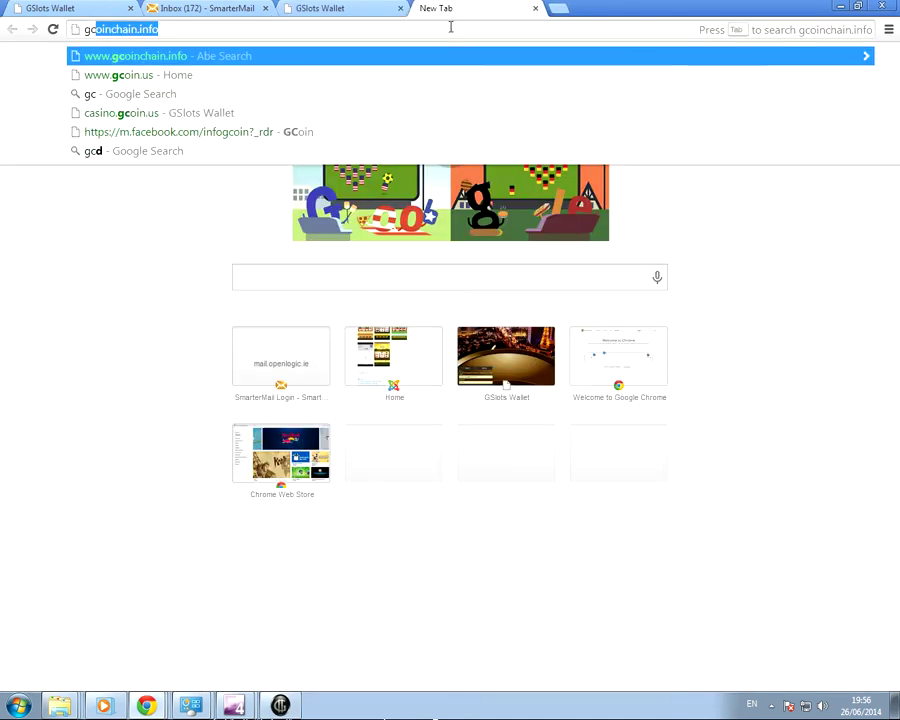
{"action": "type", "text": "in.us"}
{"action": "key", "text": "Return"}
{"action": "scroll", "coordinate": [280, 280], "scroll_direction": "down", "scroll_amount": 5}
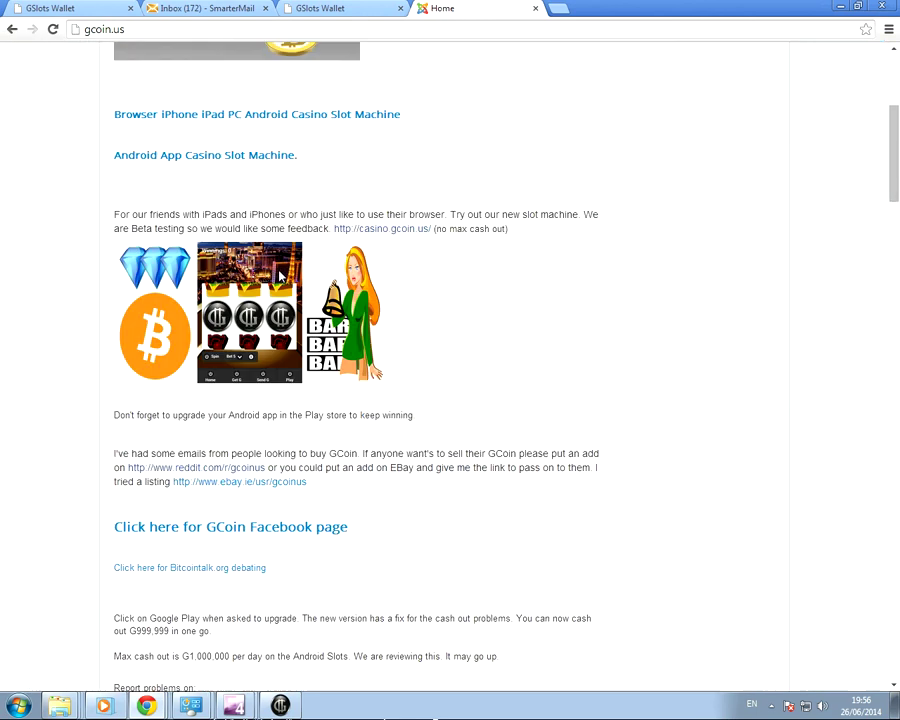
{"action": "scroll", "coordinate": [280, 283], "scroll_direction": "down", "scroll_amount": 4}
{"action": "scroll", "coordinate": [354, 396], "scroll_direction": "down", "scroll_amount": 2}
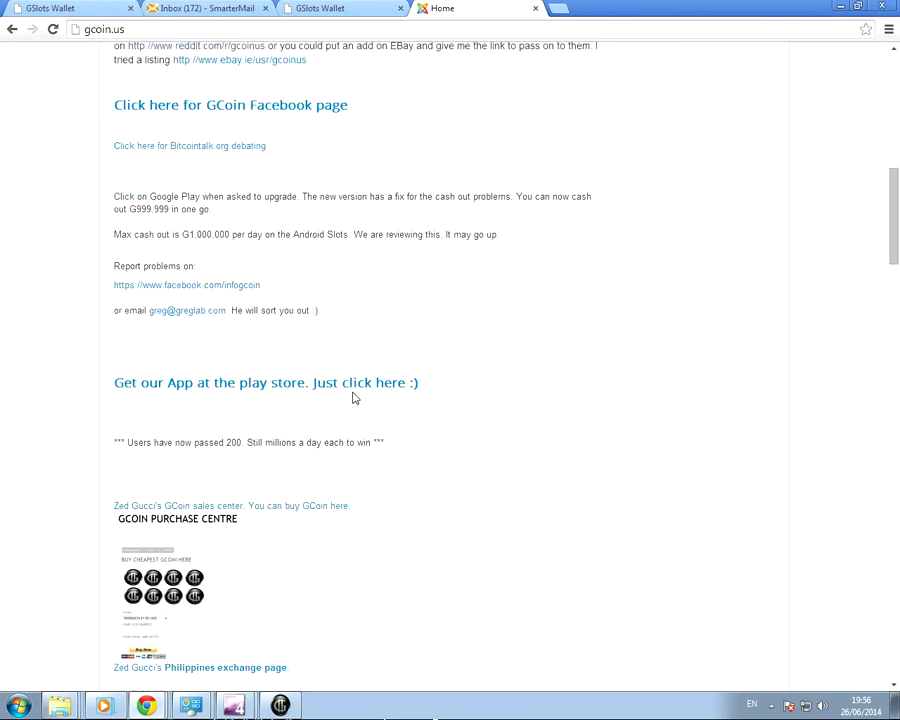
{"action": "scroll", "coordinate": [354, 396], "scroll_direction": "down", "scroll_amount": 3}
{"action": "scroll", "coordinate": [354, 396], "scroll_direction": "down", "scroll_amount": 1}
{"action": "scroll", "coordinate": [354, 396], "scroll_direction": "down", "scroll_amount": 3}
{"action": "scroll", "coordinate": [352, 390], "scroll_direction": "down", "scroll_amount": 1}
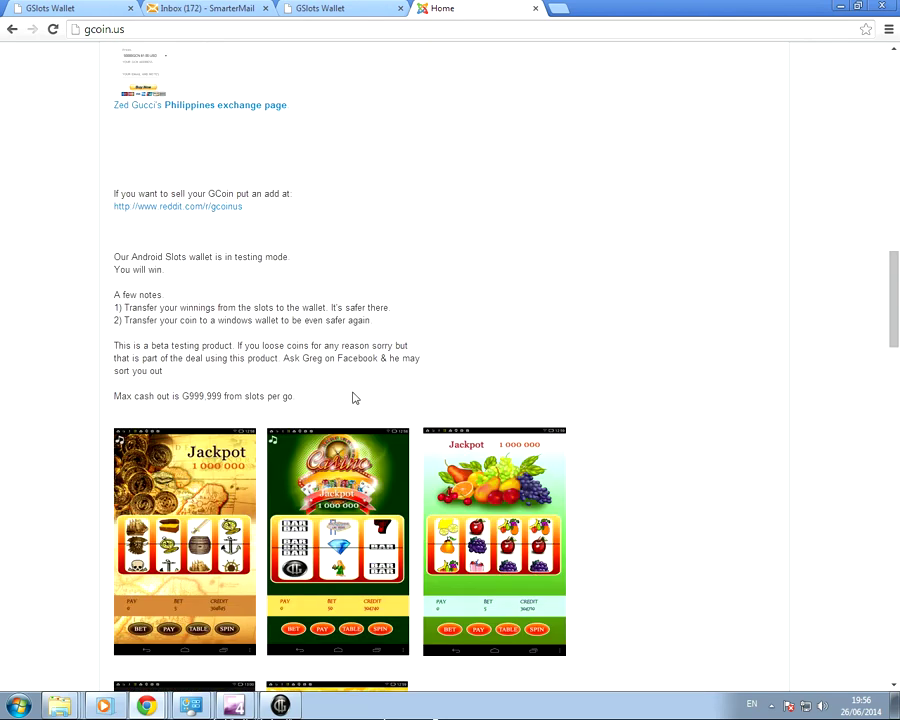
{"action": "scroll", "coordinate": [335, 387], "scroll_direction": "down", "scroll_amount": 6}
{"action": "scroll", "coordinate": [332, 380], "scroll_direction": "down", "scroll_amount": 3}
{"action": "scroll", "coordinate": [334, 378], "scroll_direction": "down", "scroll_amount": 1}
{"action": "scroll", "coordinate": [335, 381], "scroll_direction": "down", "scroll_amount": 5}
{"action": "scroll", "coordinate": [335, 381], "scroll_direction": "down", "scroll_amount": 3}
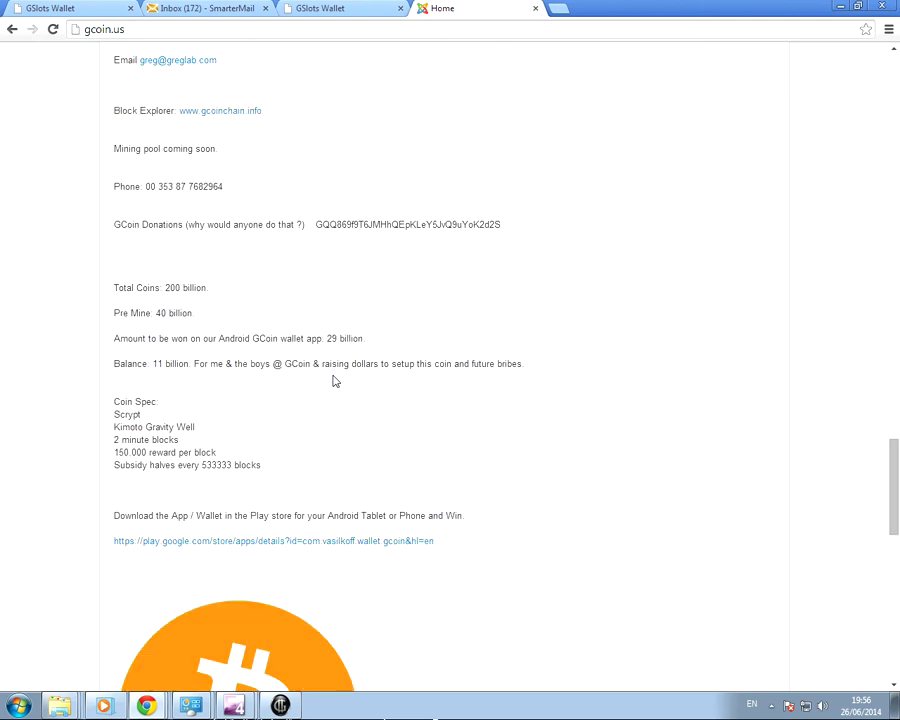
{"action": "scroll", "coordinate": [335, 381], "scroll_direction": "down", "scroll_amount": 3}
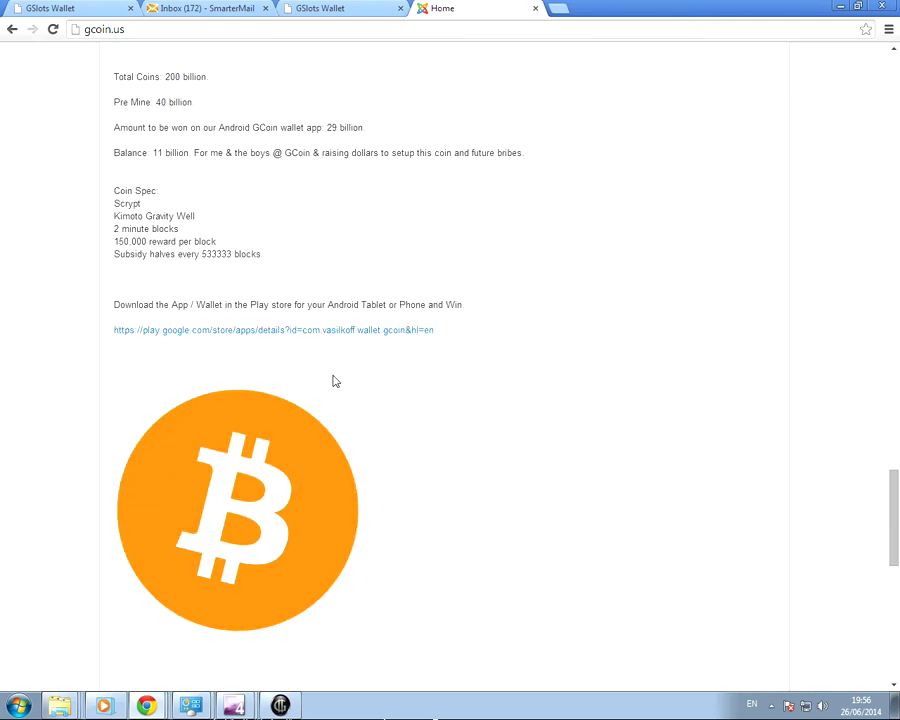
{"action": "scroll", "coordinate": [335, 381], "scroll_direction": "down", "scroll_amount": 3}
Step: Scroll the home page up and back down to the WolframAlpha QR-code instructions
{"action": "scroll", "coordinate": [335, 381], "scroll_direction": "up", "scroll_amount": 3}
{"action": "scroll", "coordinate": [335, 381], "scroll_direction": "up", "scroll_amount": 4}
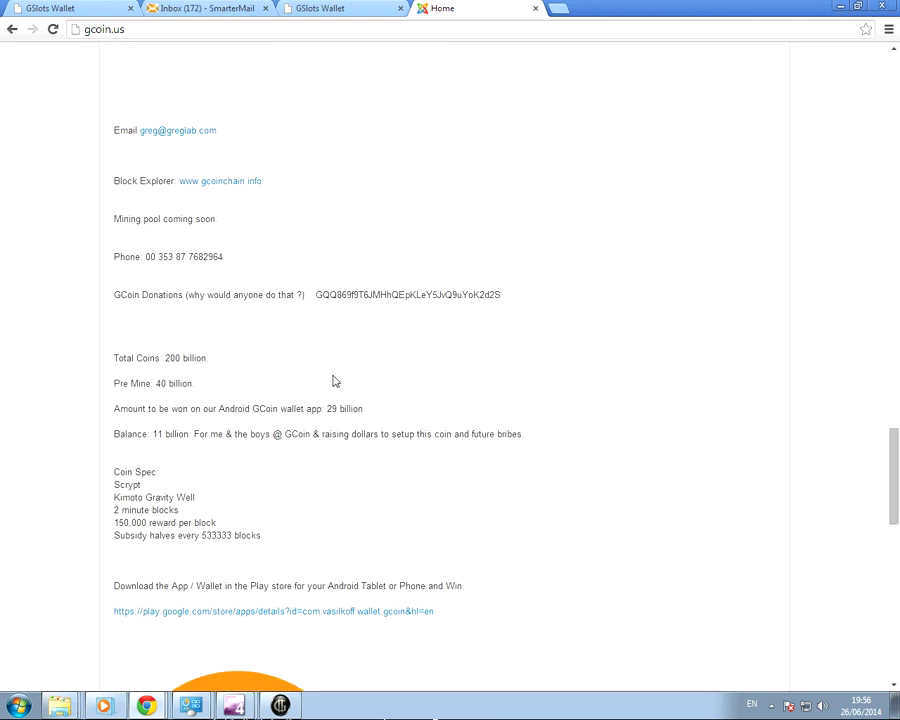
{"action": "scroll", "coordinate": [335, 381], "scroll_direction": "up", "scroll_amount": 5}
{"action": "scroll", "coordinate": [335, 381], "scroll_direction": "up", "scroll_amount": 5}
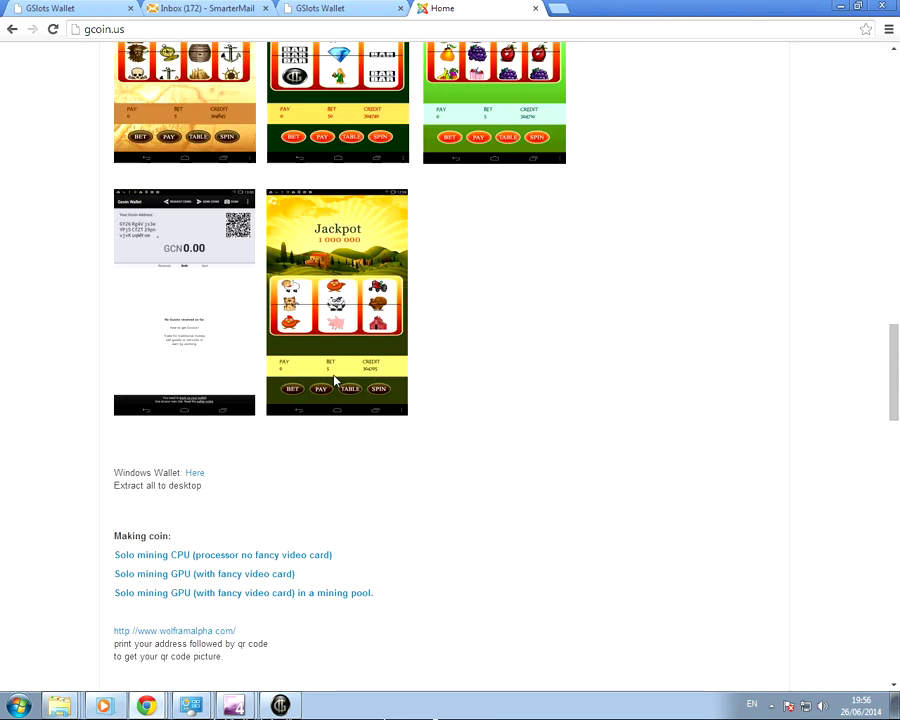
{"action": "scroll", "coordinate": [335, 381], "scroll_direction": "up", "scroll_amount": 5}
{"action": "scroll", "coordinate": [335, 378], "scroll_direction": "up", "scroll_amount": 2}
{"action": "scroll", "coordinate": [335, 375], "scroll_direction": "up", "scroll_amount": 2}
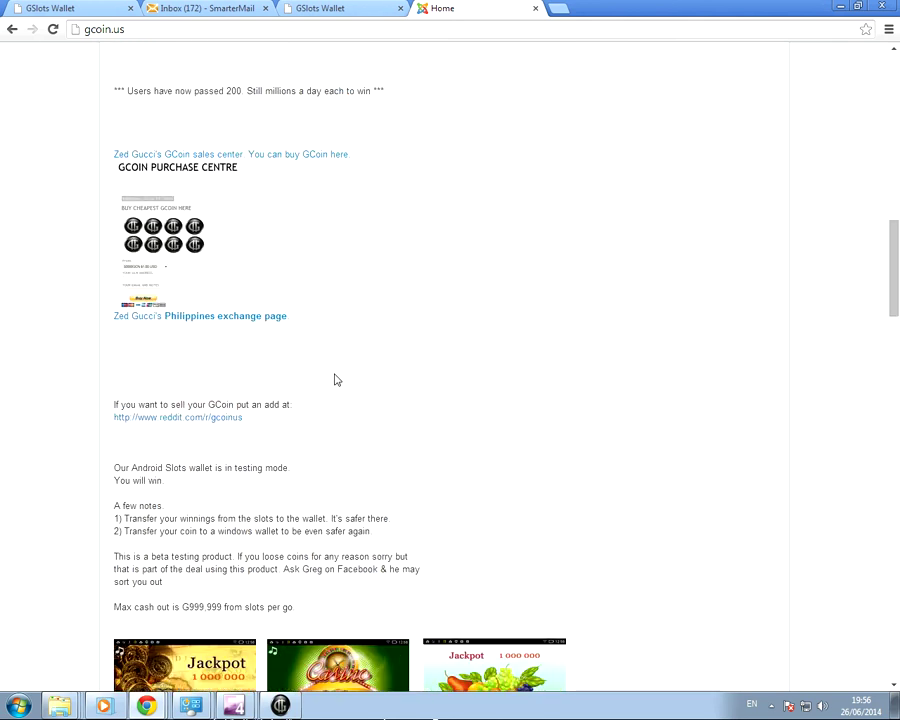
{"action": "scroll", "coordinate": [336, 380], "scroll_direction": "up", "scroll_amount": 3}
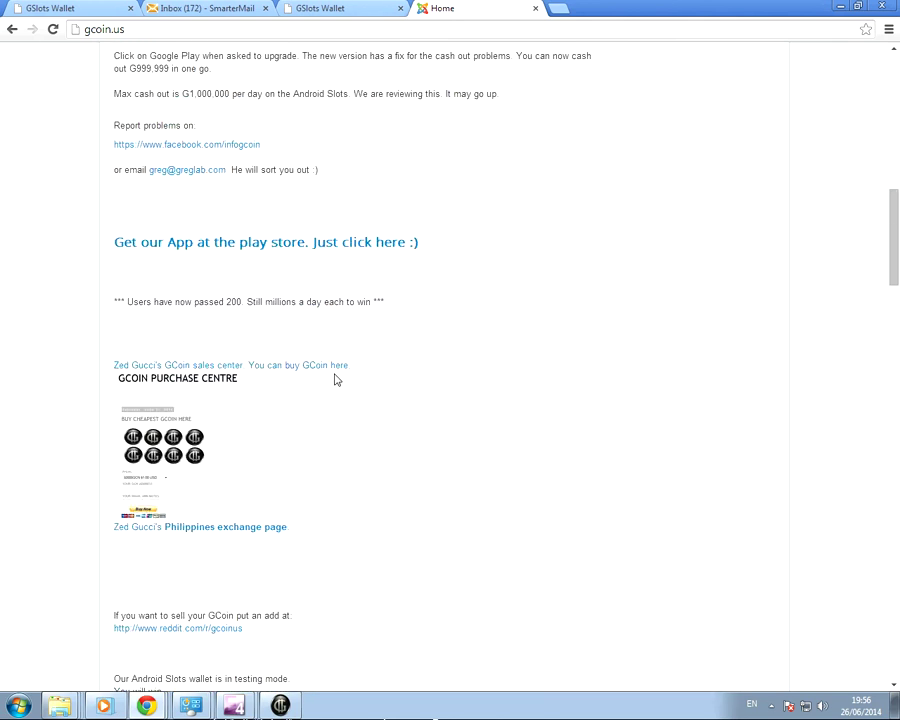
{"action": "scroll", "coordinate": [332, 399], "scroll_direction": "up", "scroll_amount": 2}
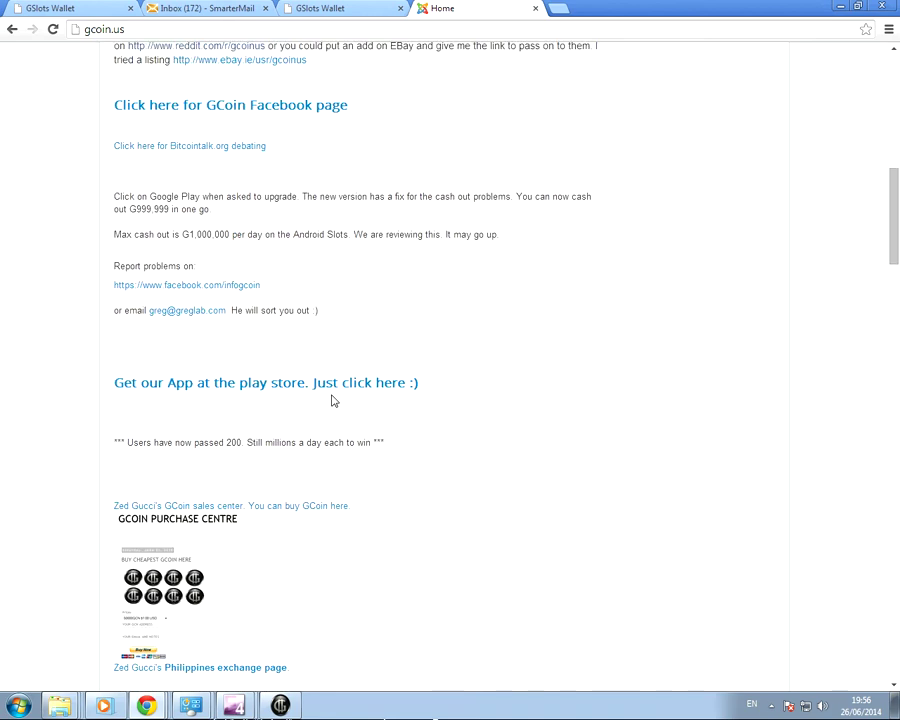
{"action": "scroll", "coordinate": [333, 400], "scroll_direction": "up", "scroll_amount": 3}
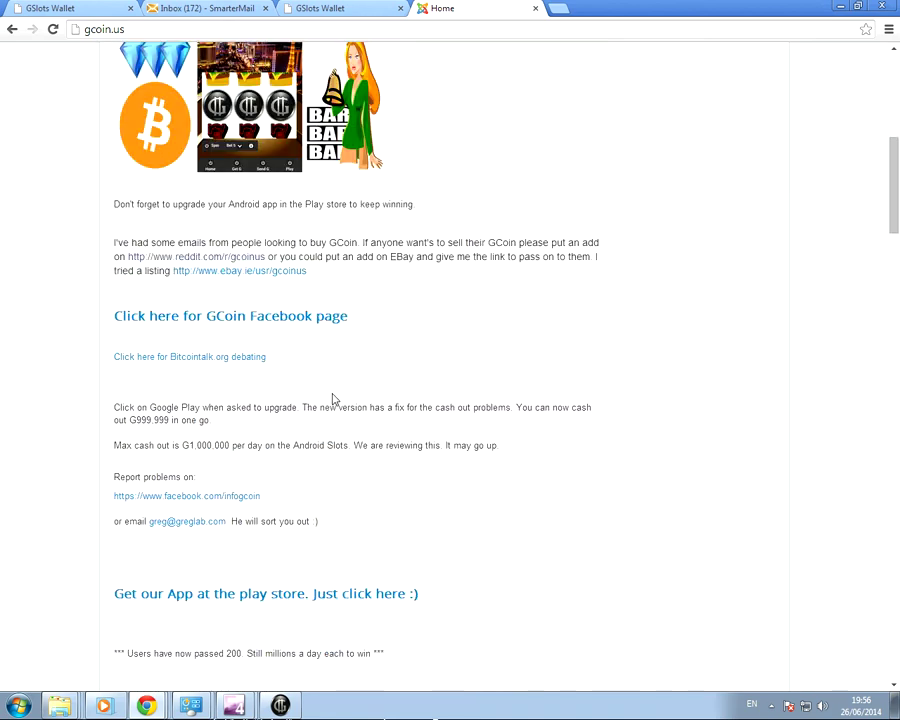
{"action": "scroll", "coordinate": [333, 399], "scroll_direction": "up", "scroll_amount": 2}
{"action": "scroll", "coordinate": [333, 399], "scroll_direction": "up", "scroll_amount": 1}
{"action": "scroll", "coordinate": [333, 399], "scroll_direction": "up", "scroll_amount": 4}
{"action": "scroll", "coordinate": [333, 399], "scroll_direction": "down", "scroll_amount": 5}
{"action": "scroll", "coordinate": [333, 399], "scroll_direction": "down", "scroll_amount": 3}
{"action": "scroll", "coordinate": [333, 399], "scroll_direction": "down", "scroll_amount": 2}
{"action": "scroll", "coordinate": [333, 399], "scroll_direction": "down", "scroll_amount": 1}
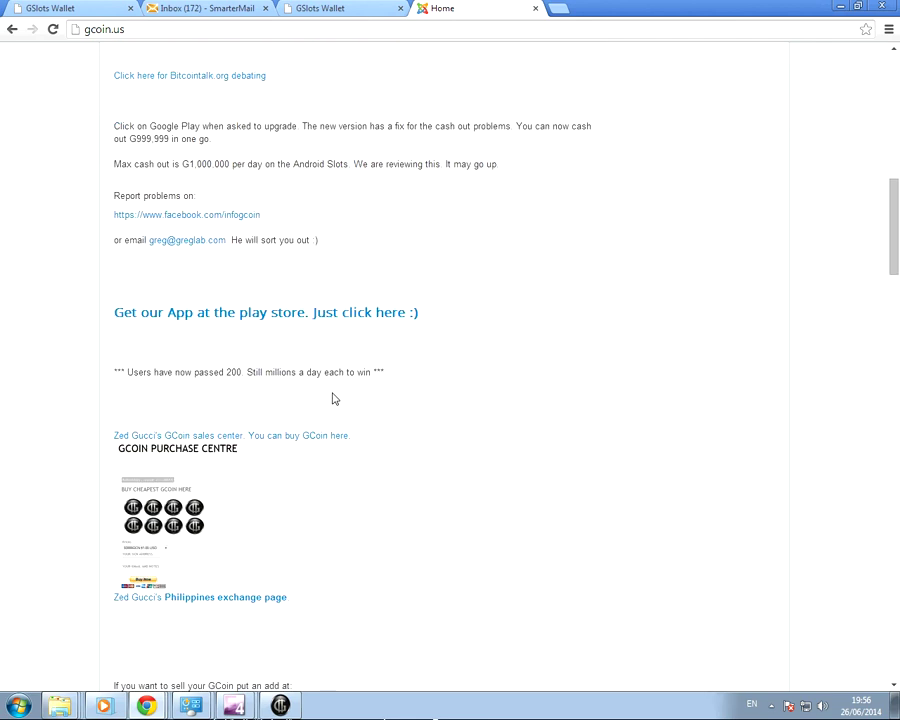
{"action": "scroll", "coordinate": [333, 399], "scroll_direction": "down", "scroll_amount": 2}
{"action": "scroll", "coordinate": [333, 399], "scroll_direction": "down", "scroll_amount": 1}
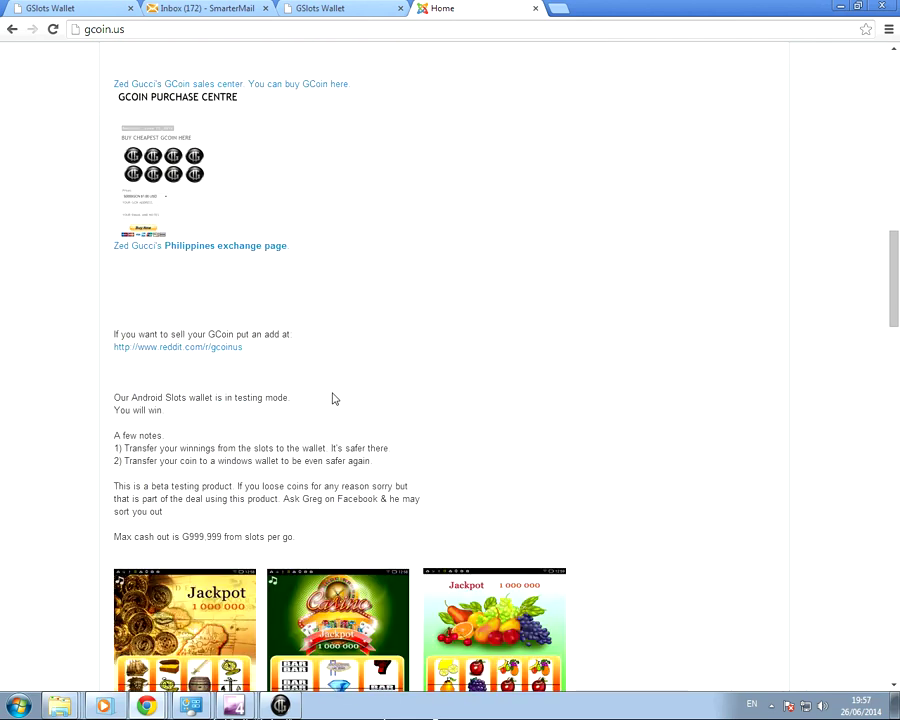
{"action": "scroll", "coordinate": [333, 399], "scroll_direction": "down", "scroll_amount": 3}
{"action": "scroll", "coordinate": [333, 399], "scroll_direction": "down", "scroll_amount": 3}
{"action": "scroll", "coordinate": [333, 399], "scroll_direction": "down", "scroll_amount": 4}
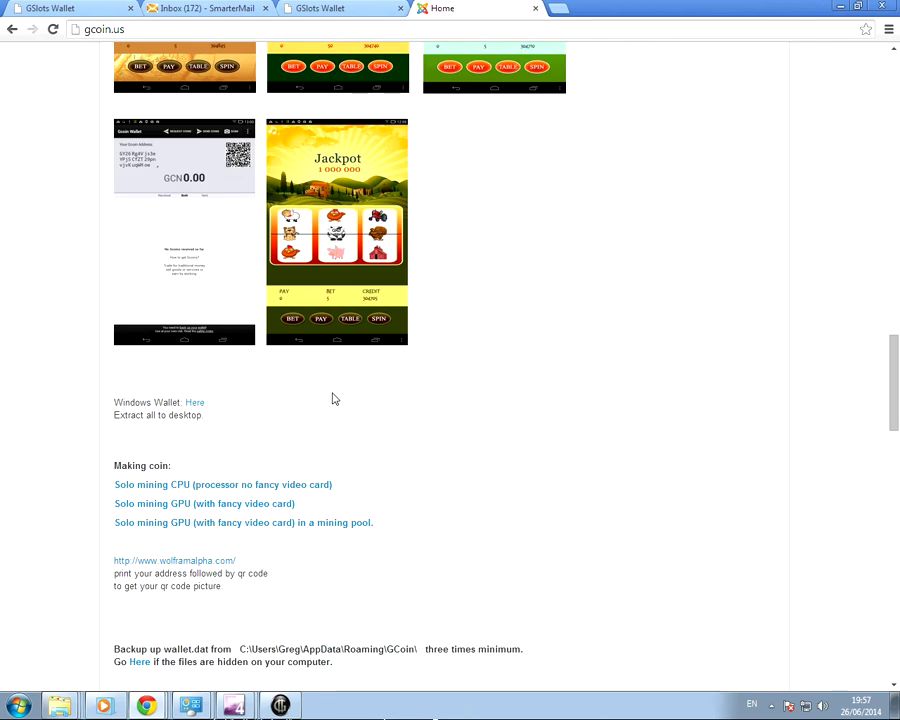
{"action": "scroll", "coordinate": [333, 399], "scroll_direction": "down", "scroll_amount": 3}
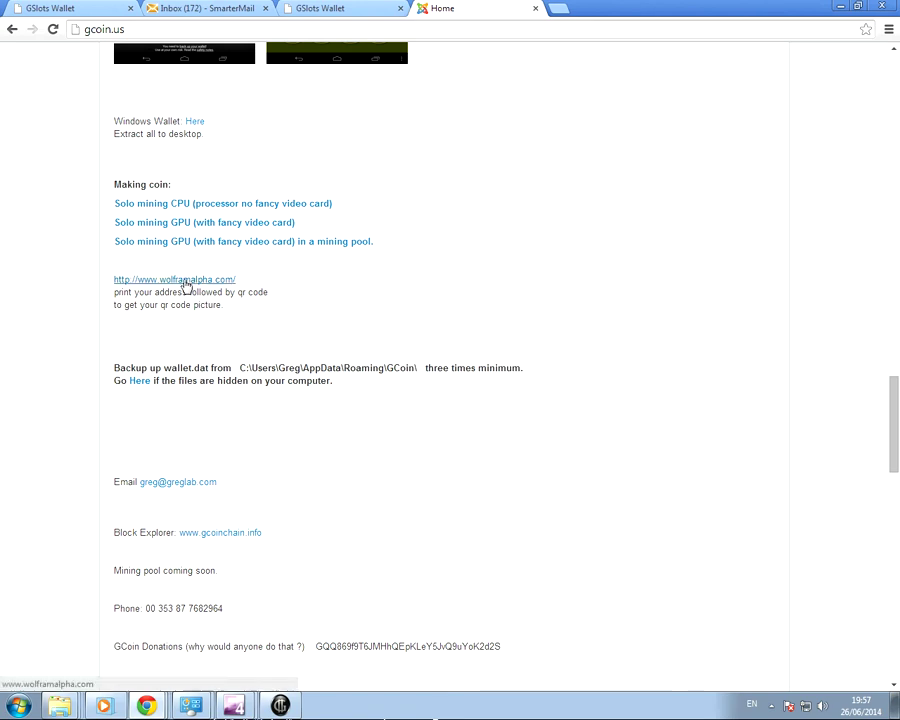
Step: Query WolframAlpha with the pasted wallet address plus 'qr code' to generate its QR code
{"action": "left_click", "coordinate": [185, 284]}
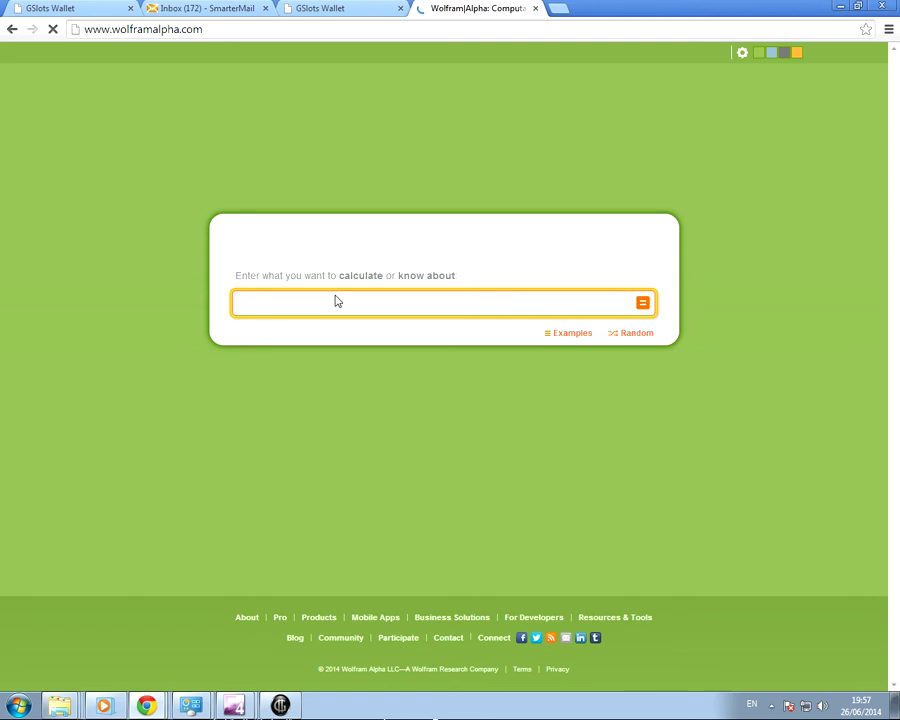
{"action": "left_click", "coordinate": [337, 301]}
{"action": "right_click", "coordinate": [337, 301]}
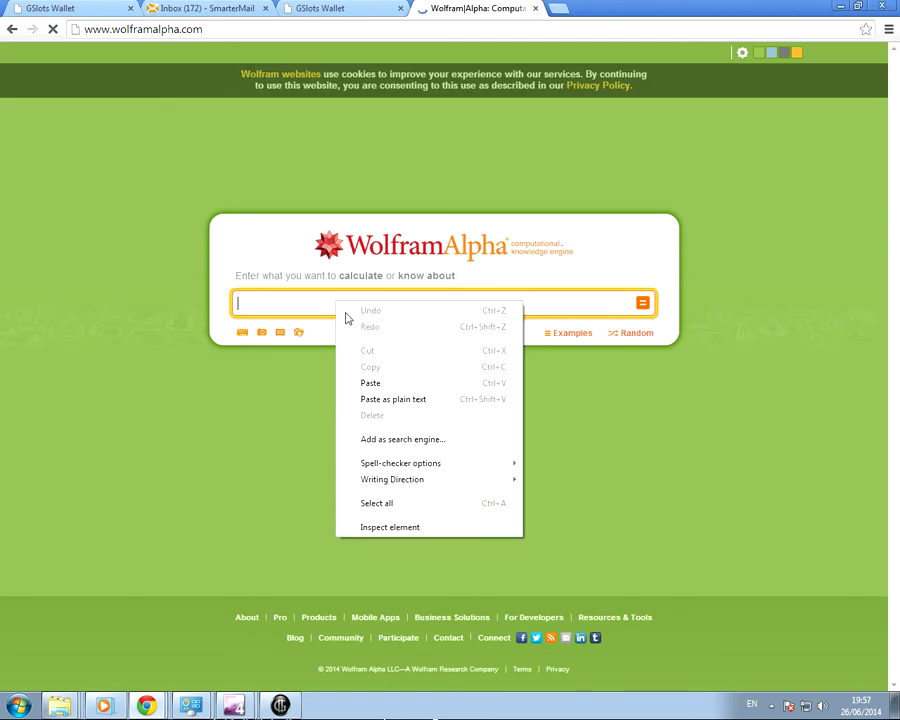
{"action": "left_click", "coordinate": [370, 379]}
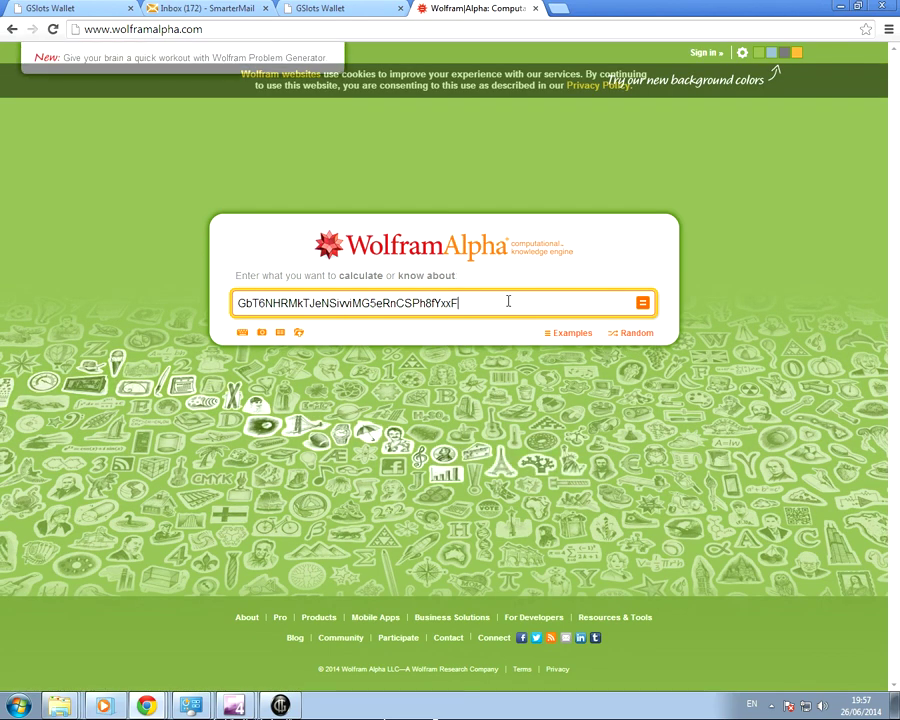
{"action": "type", "text": "qr"}
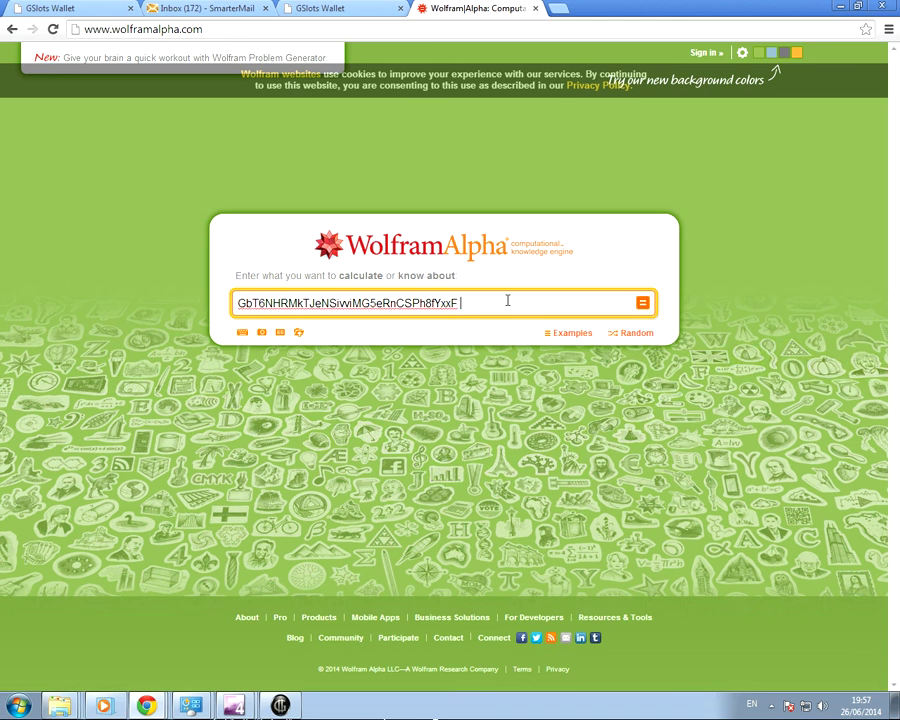
{"action": "type", "text": " code"}
{"action": "key", "text": "Return"}
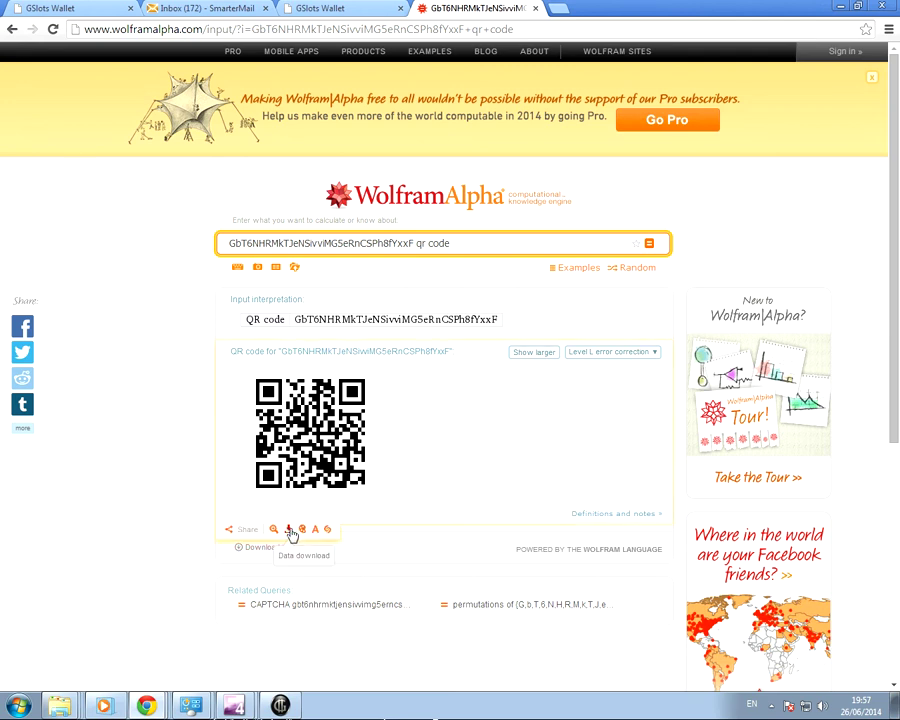
{"action": "mouse_move", "coordinate": [303, 531]}
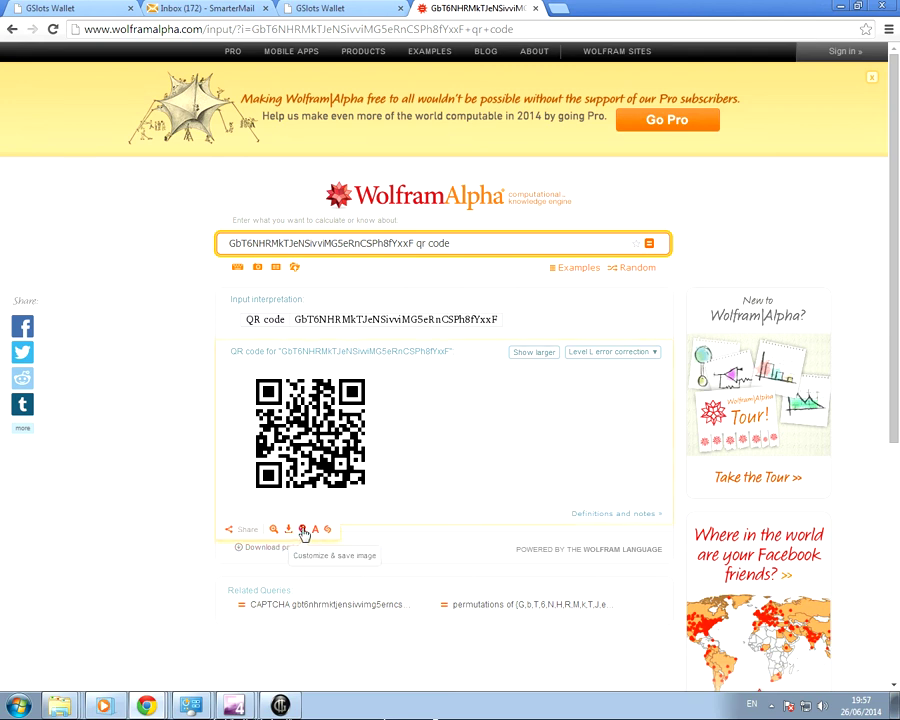
{"action": "left_click", "coordinate": [303, 531]}
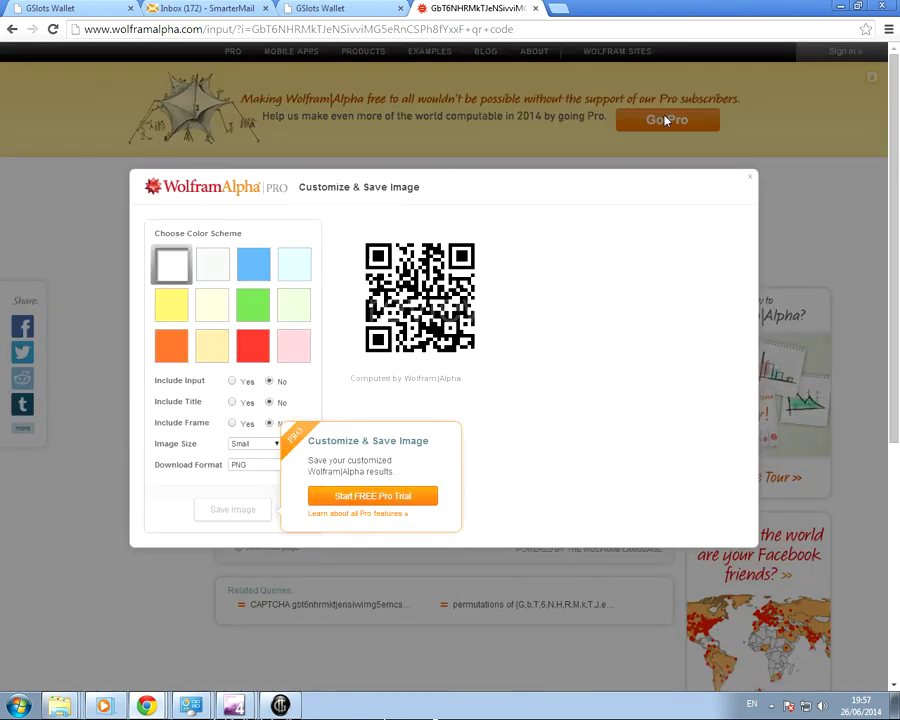
{"action": "left_click", "coordinate": [753, 181]}
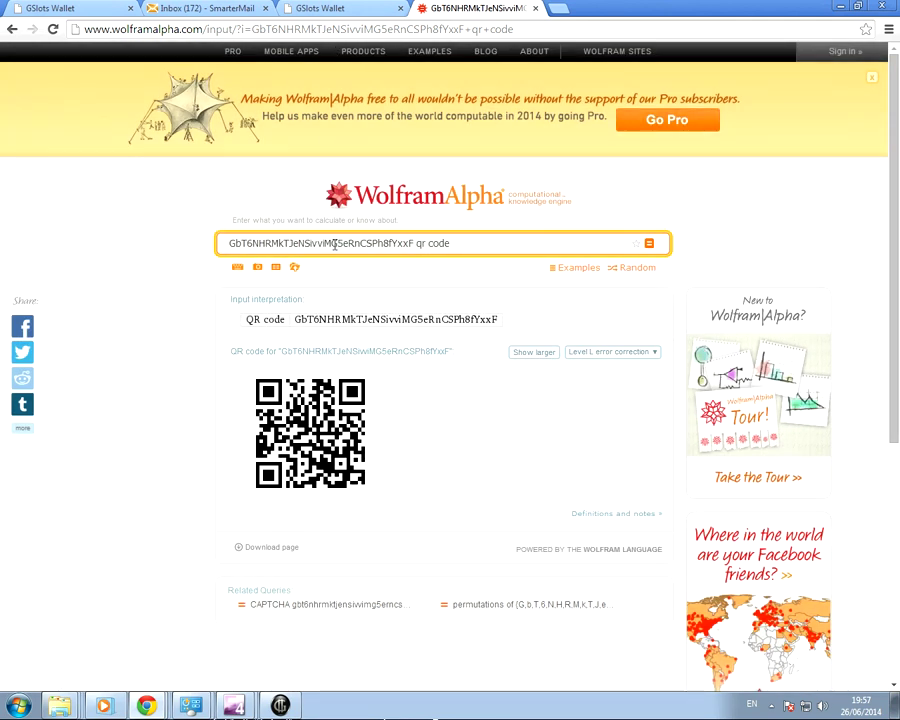
Step: Open Send G in the logged-in GSlots tab and cancel the QR-code file chooser
{"action": "left_click", "coordinate": [95, 9]}
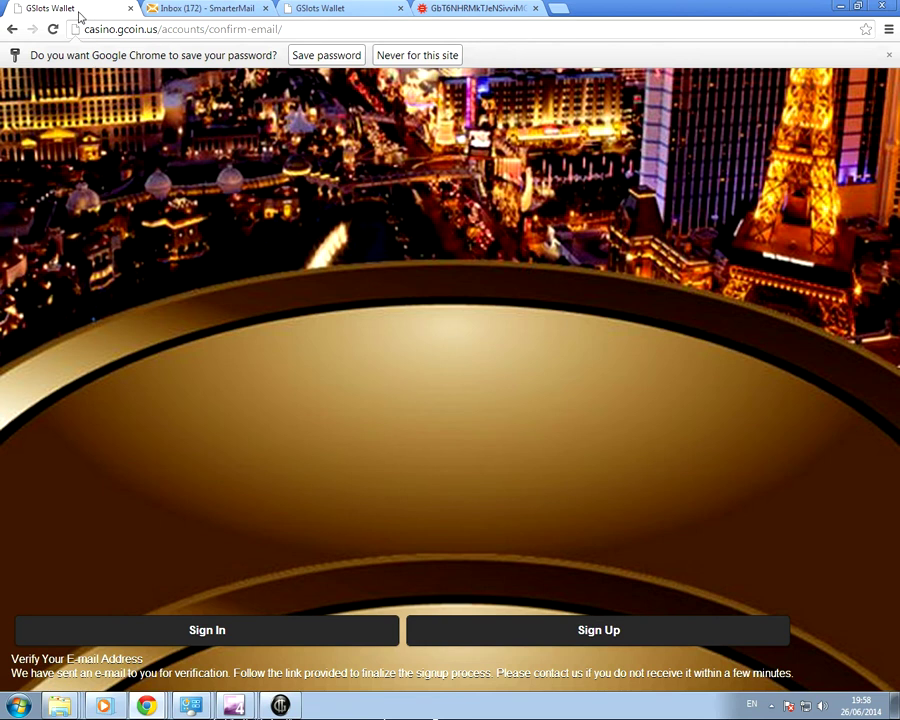
{"action": "left_click", "coordinate": [322, 9]}
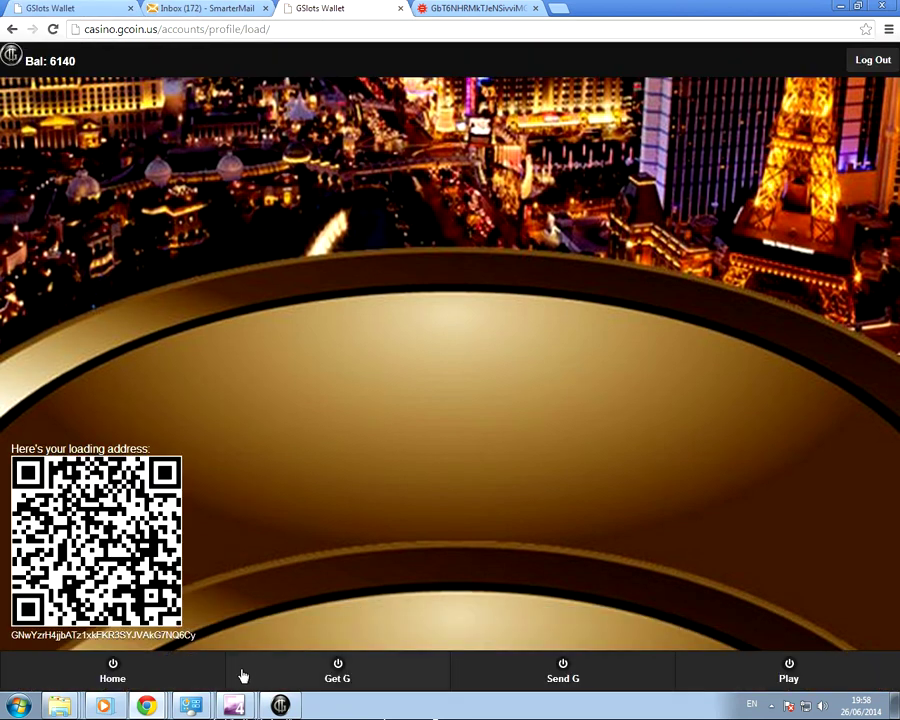
{"action": "left_click", "coordinate": [557, 672]}
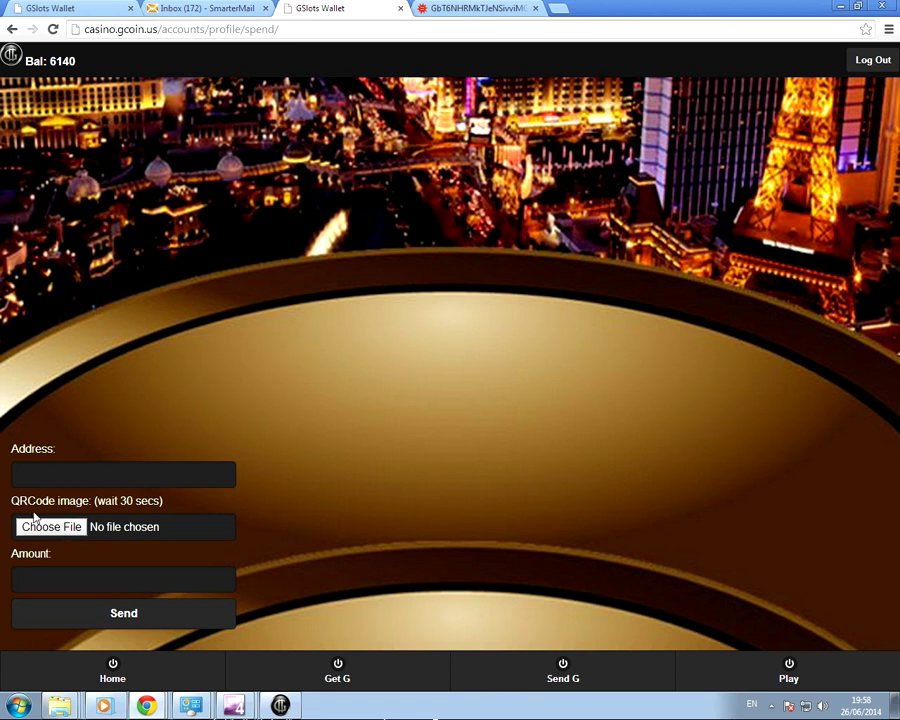
{"action": "left_click", "coordinate": [68, 531]}
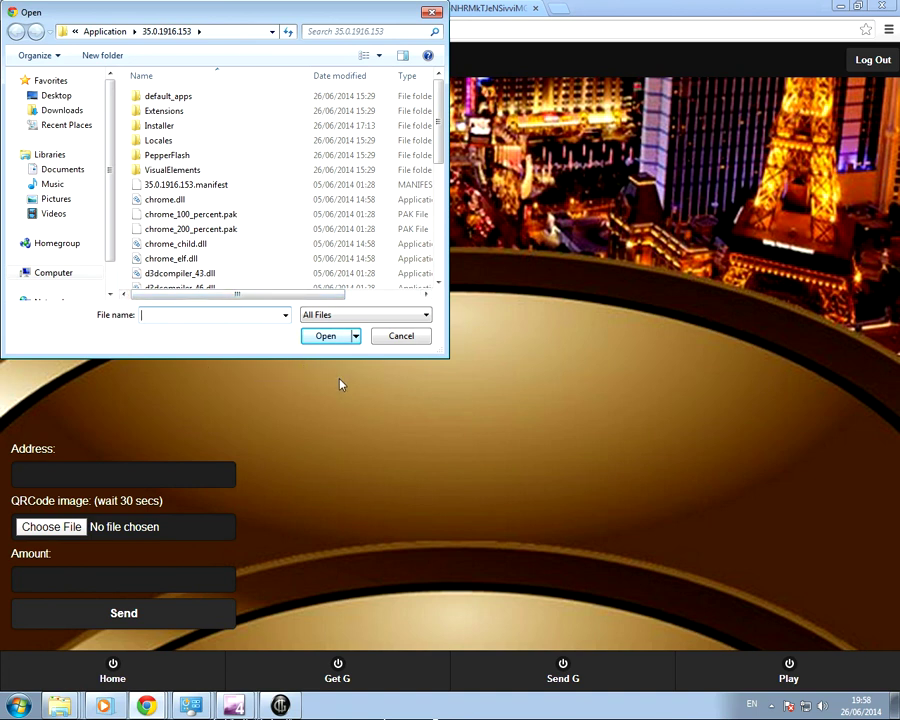
{"action": "left_click", "coordinate": [398, 337]}
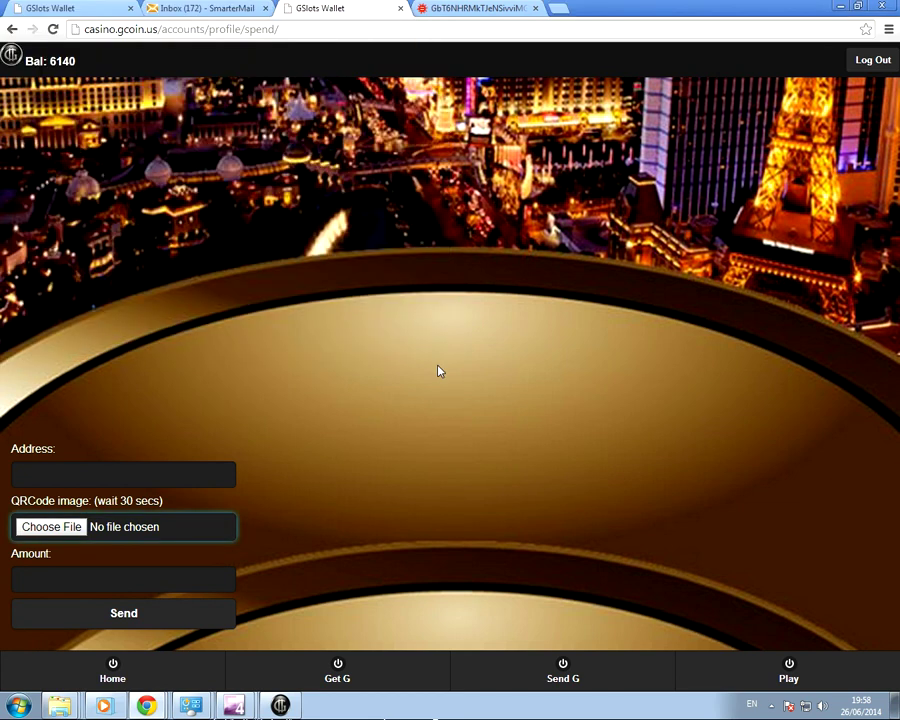